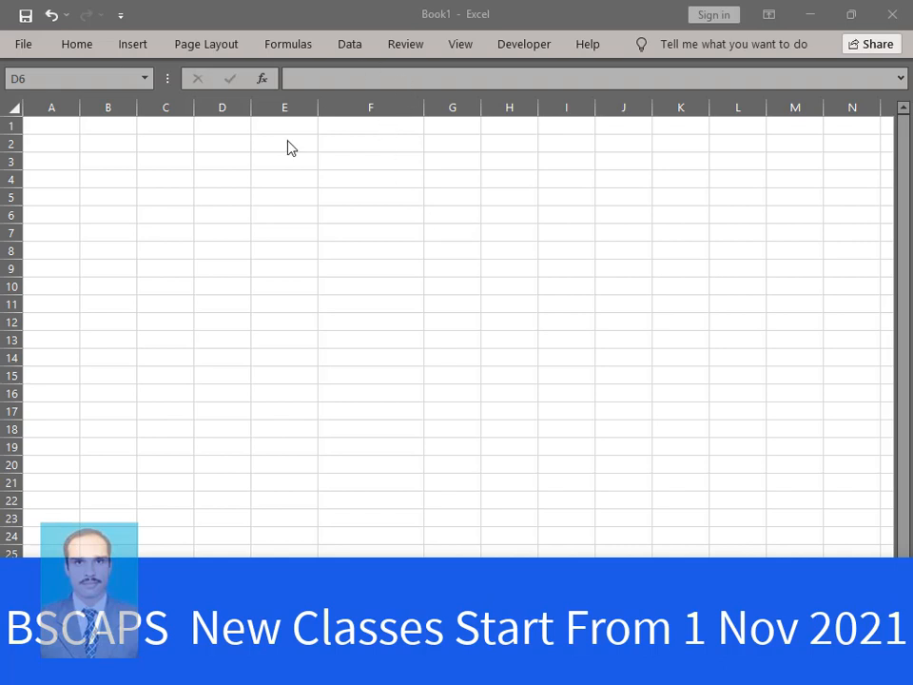
Enter the headings Start Date, Due Date and Days in cells C3, D3 and E3.
click(203, 236)
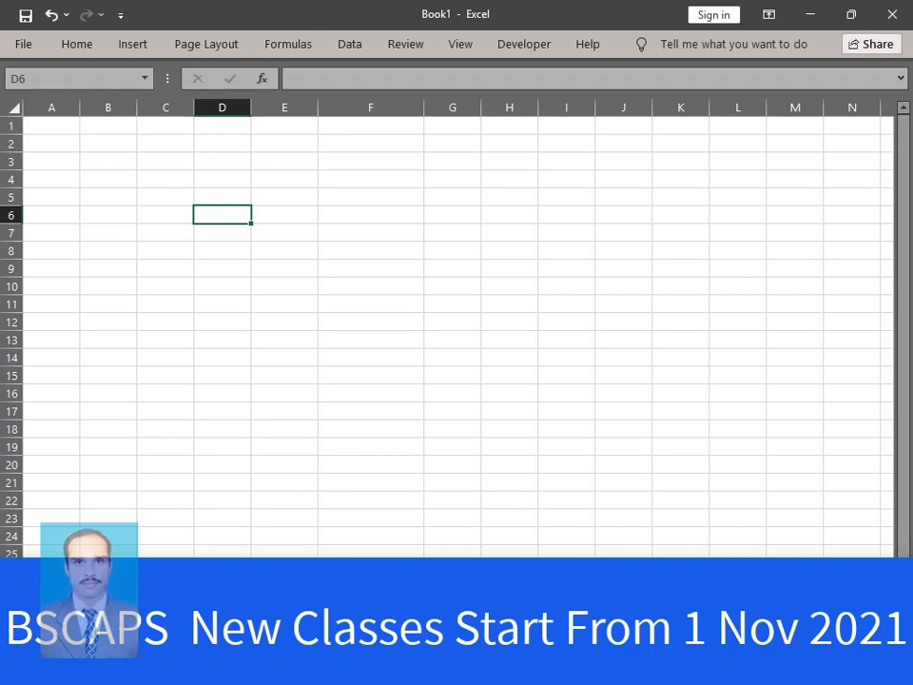
scroll(447, 328, up, 8)
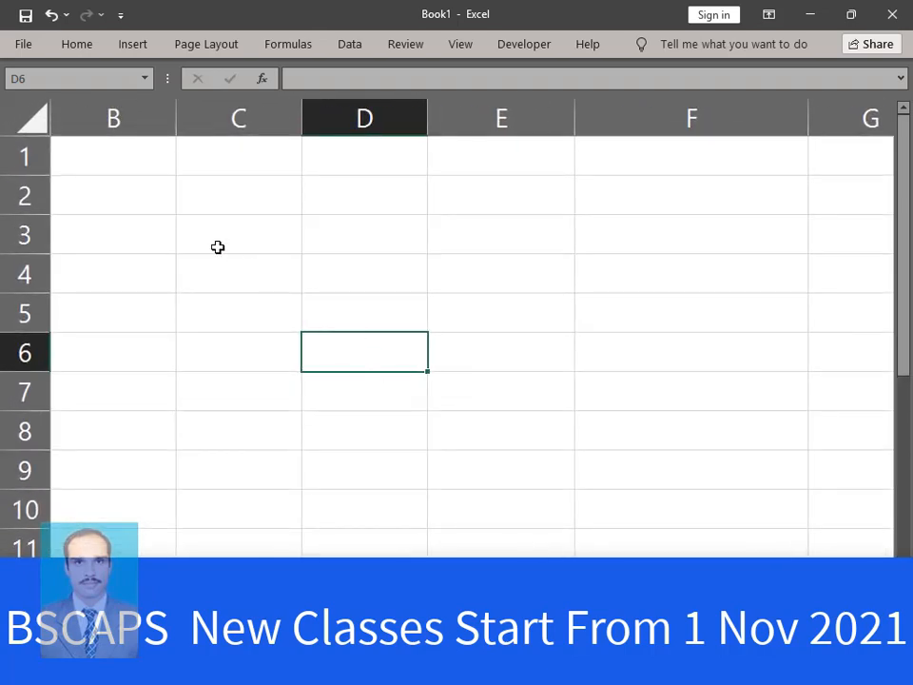
click(218, 248)
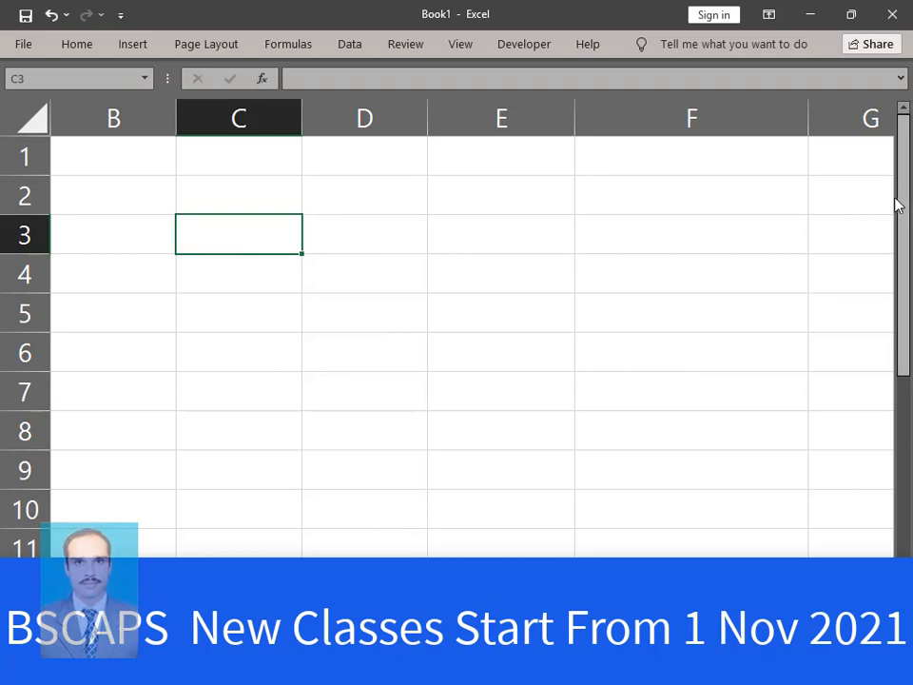
text(Start)
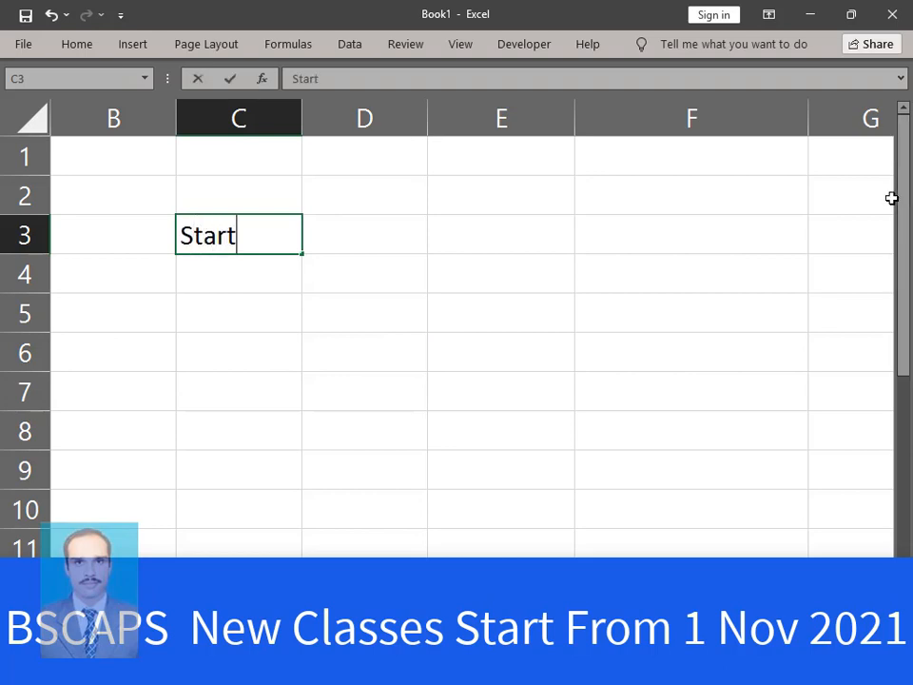
text( Date)
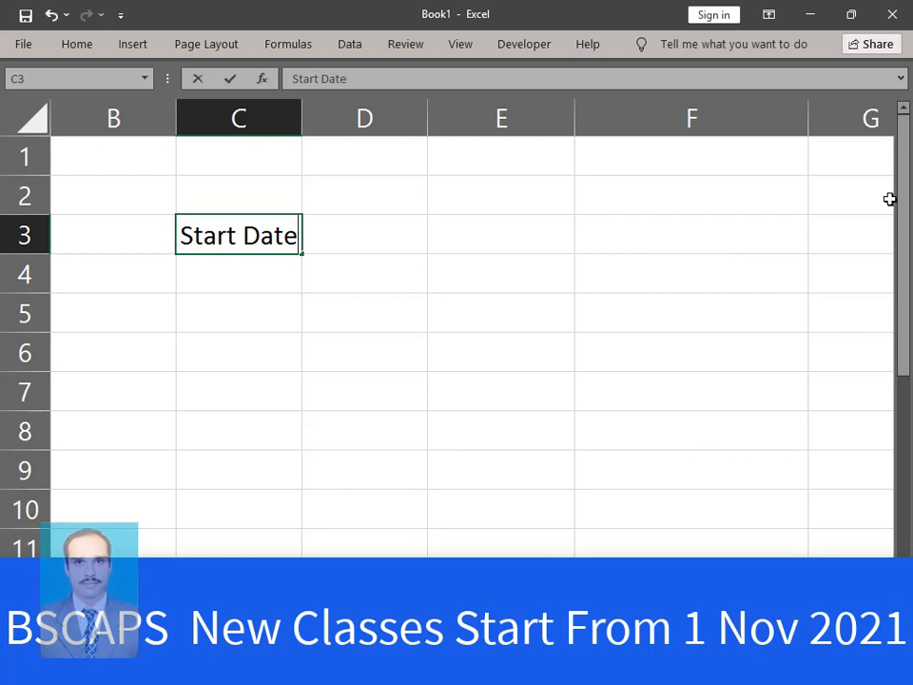
key(Tab)
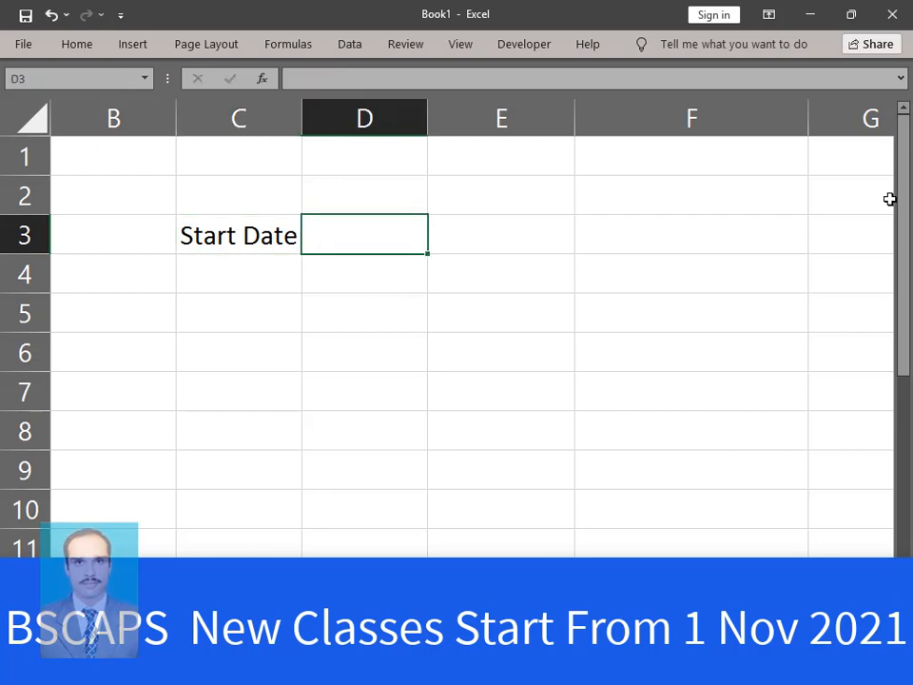
text(Due D)
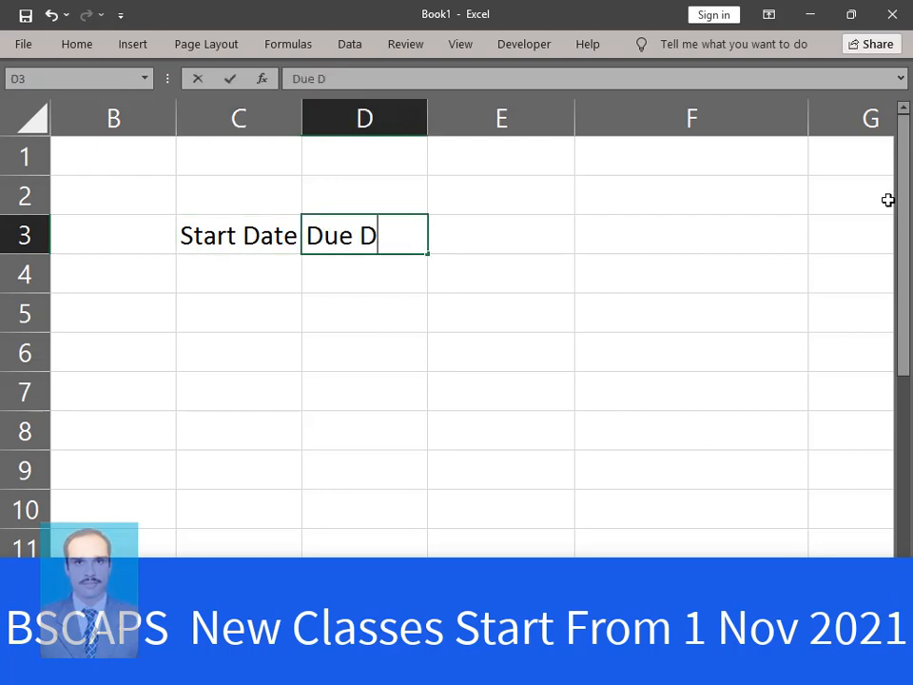
text(ate)
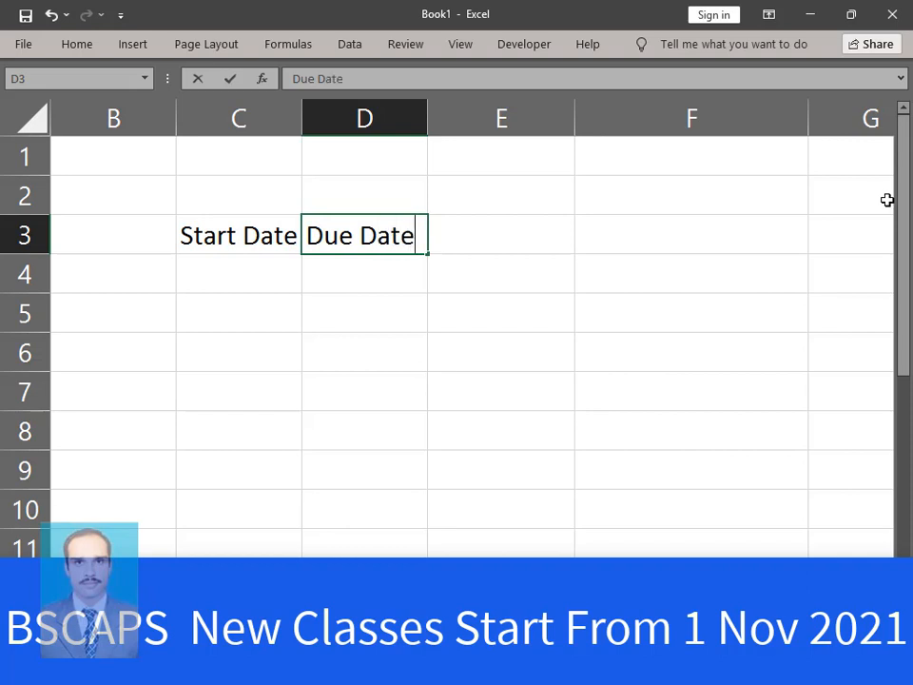
key(Tab)
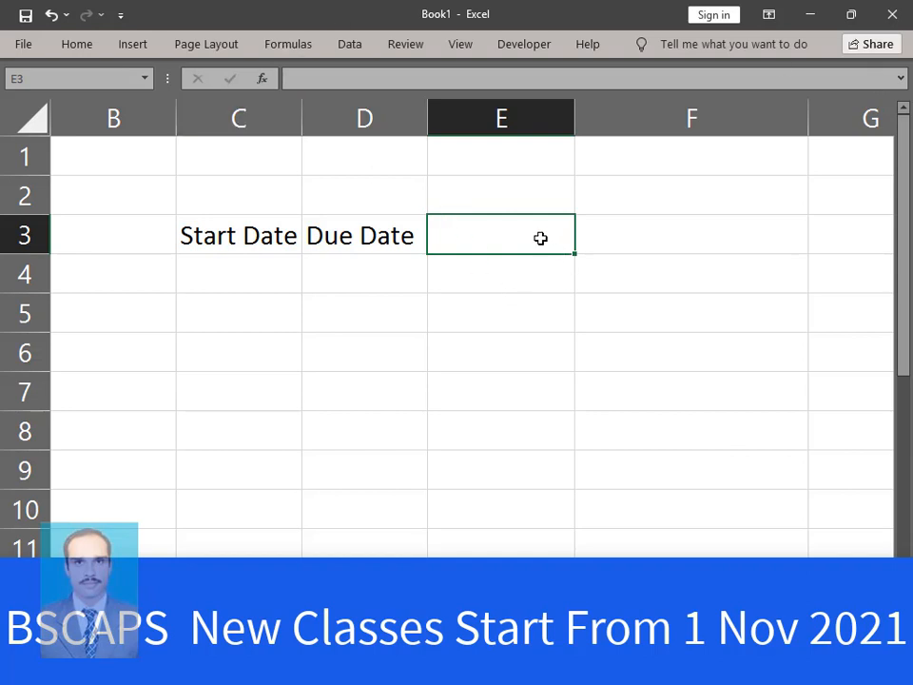
text(Days)
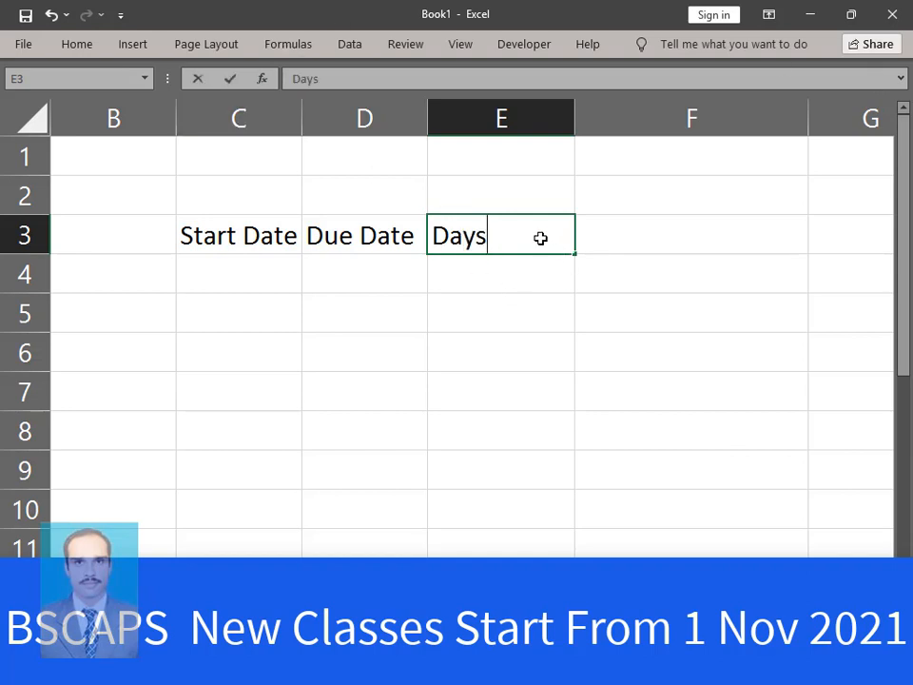
key(Return)
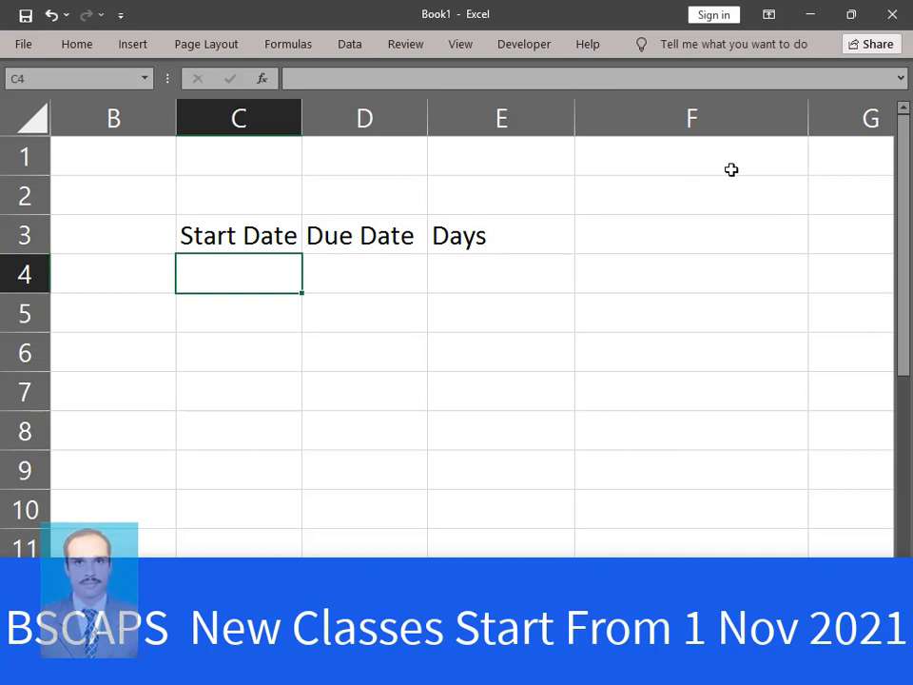
Enter the date 10/17/2021 in C4 and give the cell the custom number format dd,mmm,yyyy.
text(10/17/2021)
key(Return)
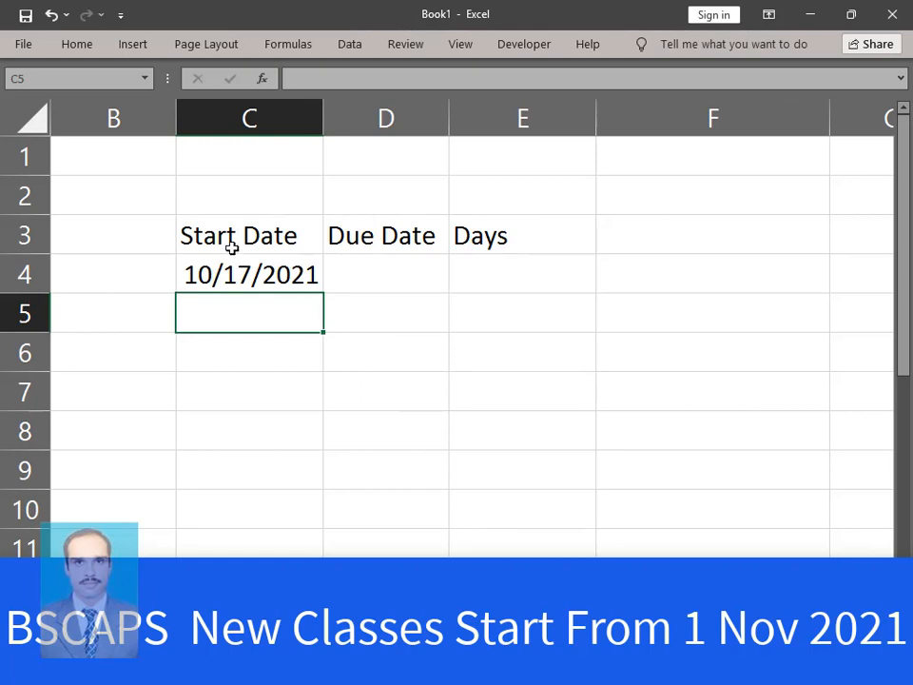
click(248, 272)
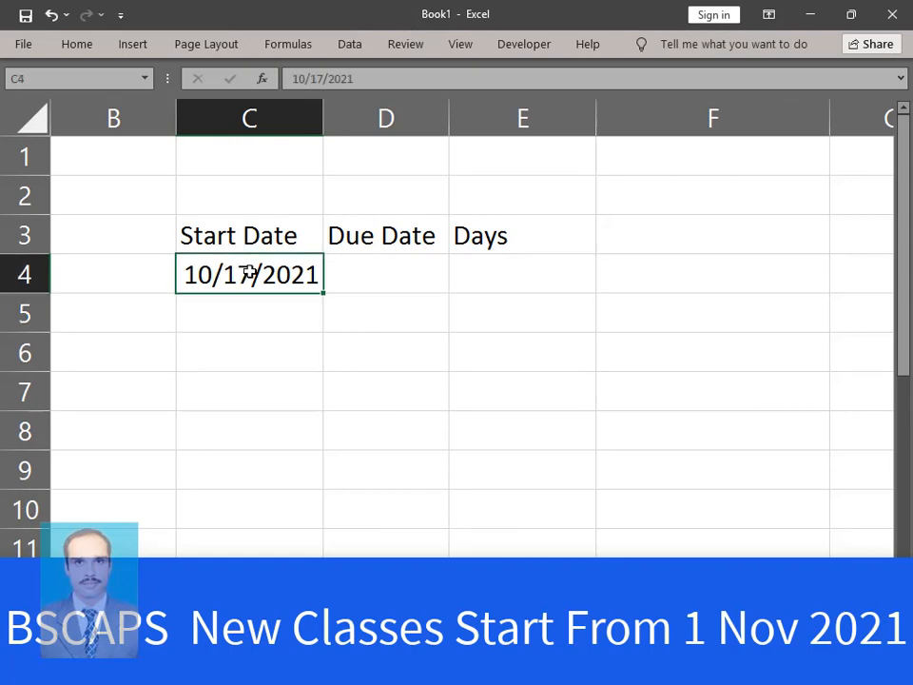
key(ctrl+1)
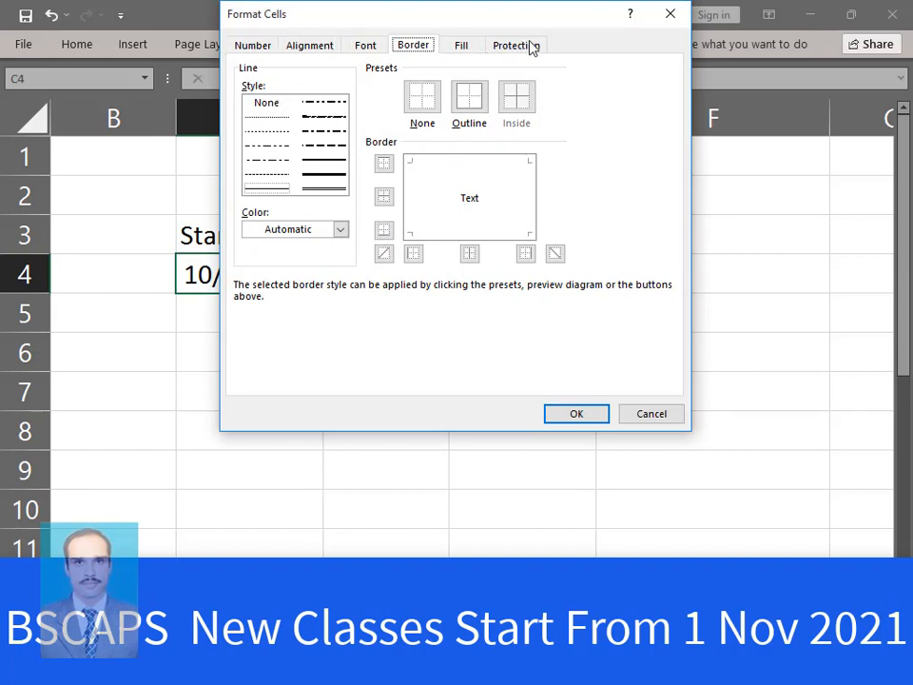
click(255, 47)
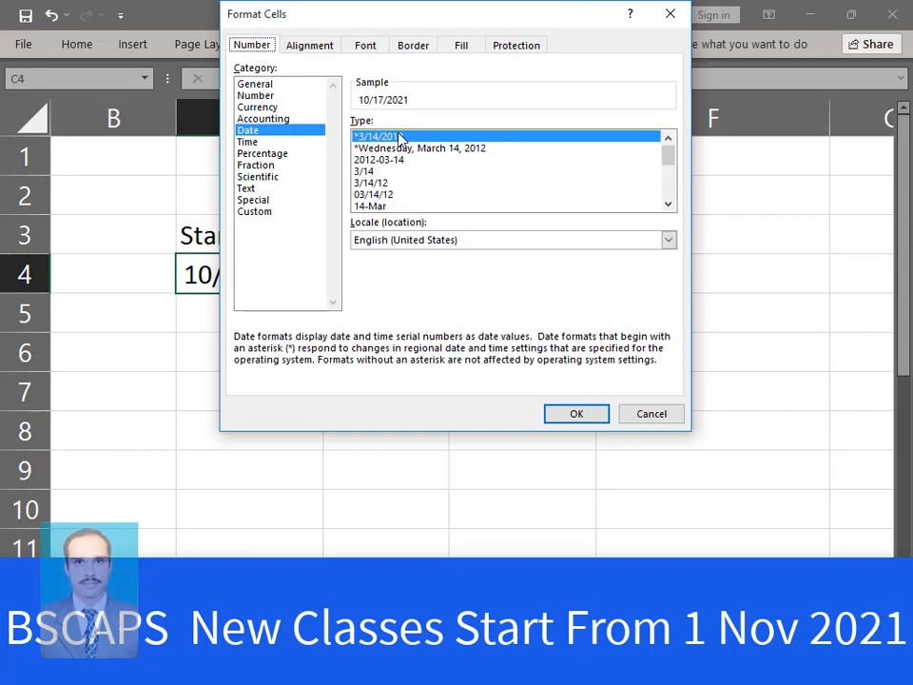
click(249, 200)
click(266, 212)
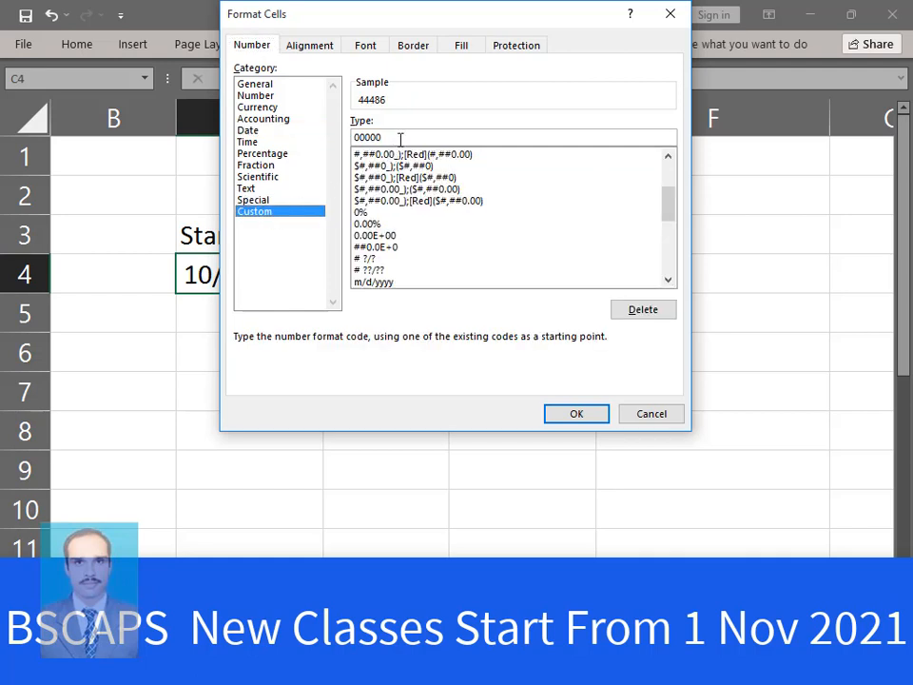
drag(400, 138, 354, 138)
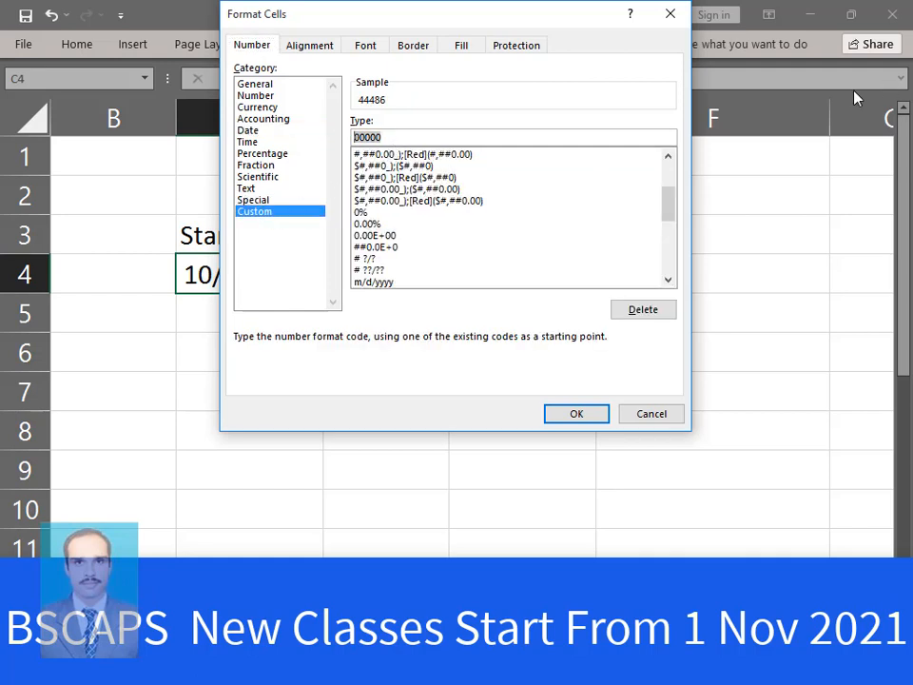
key(BackSpace)
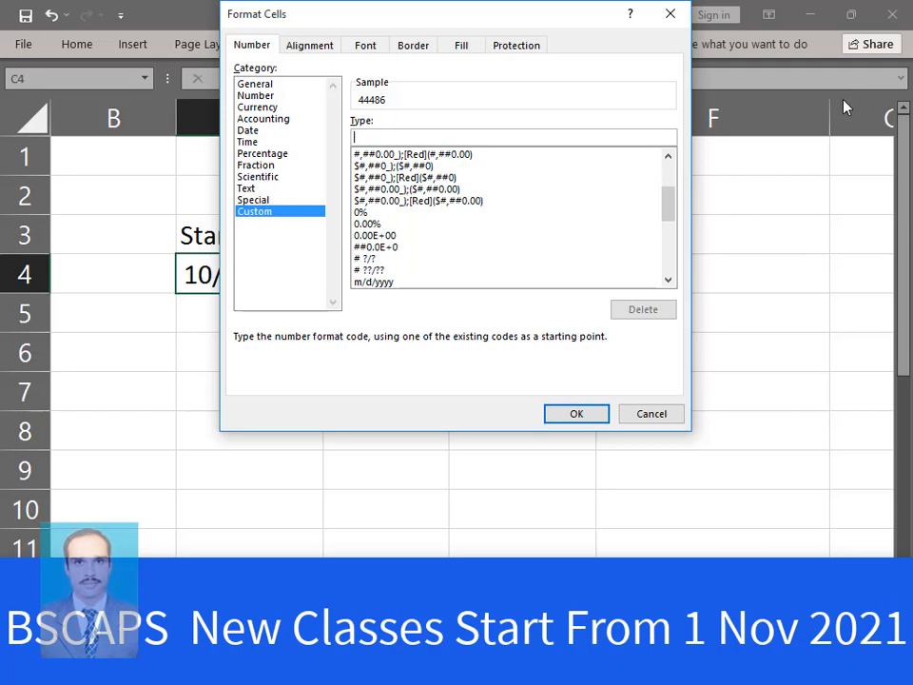
text(dd,mmm)
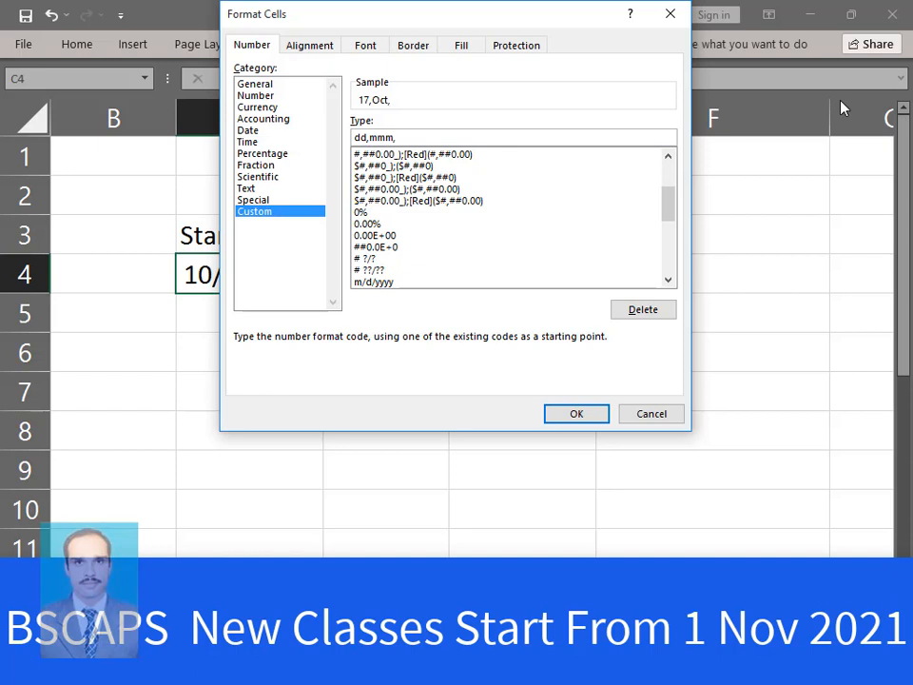
text(,yyyy)
key(Return)
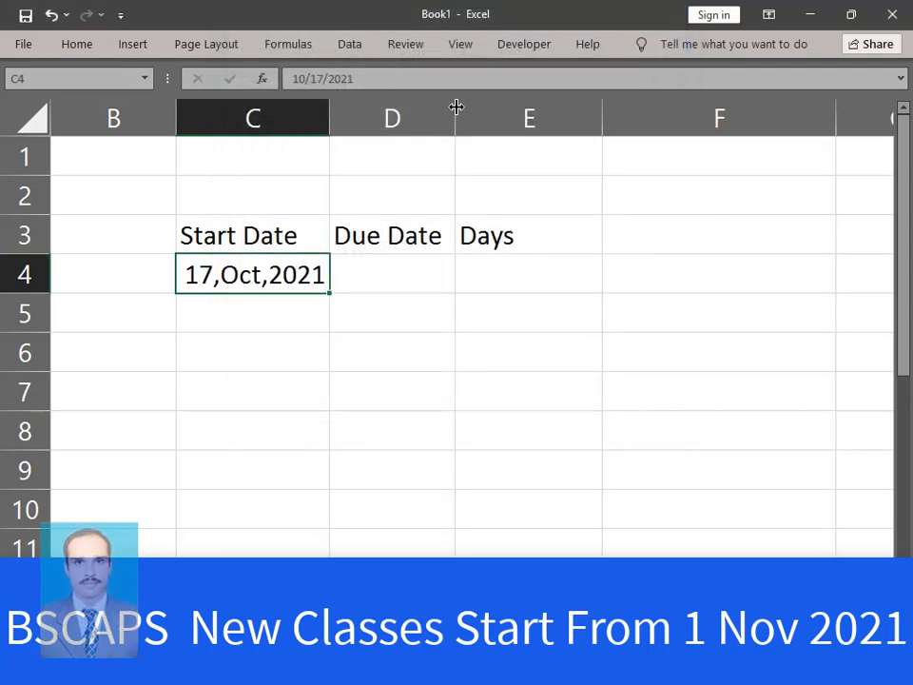
Widen column D and centre the headings in C3:E3 horizontally and vertically.
drag(455, 106, 524, 94)
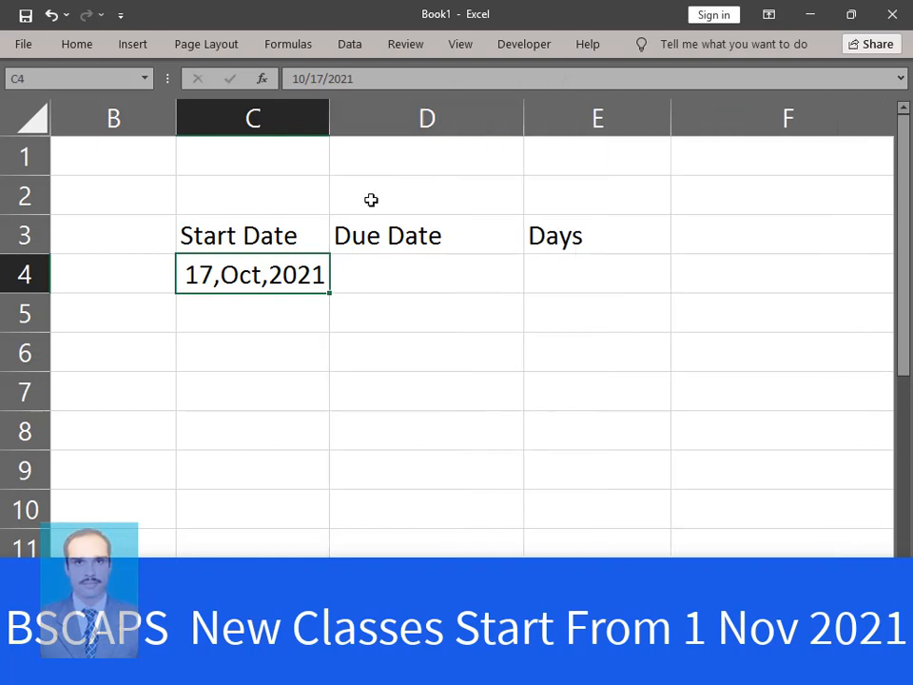
drag(275, 238, 559, 228)
click(72, 42)
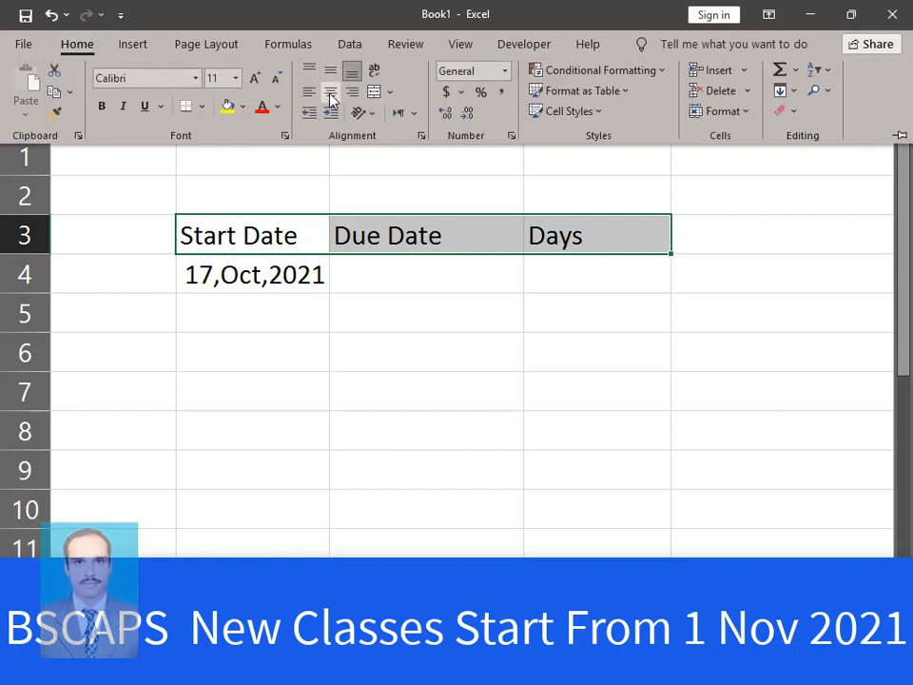
click(331, 95)
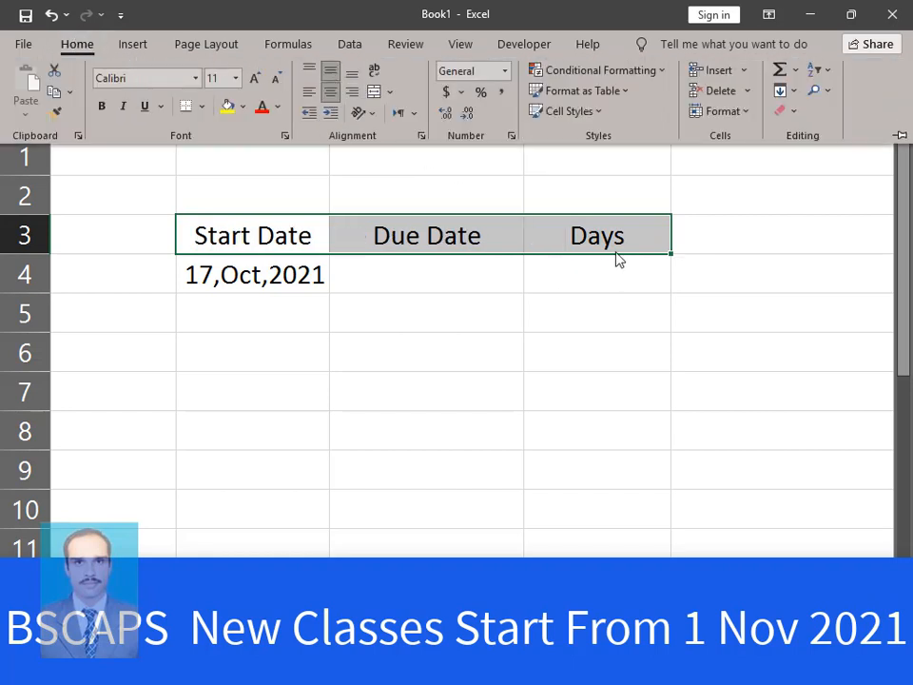
click(763, 250)
click(581, 322)
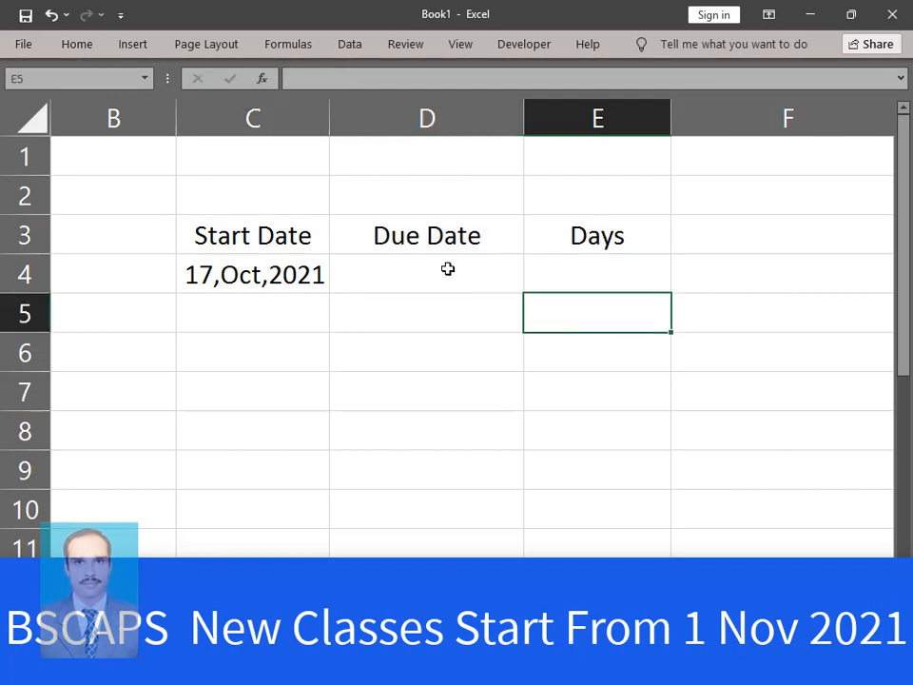
Enter the formula =EDATE(C4,3) in D4 to calculate the due date three months after the start date.
click(446, 269)
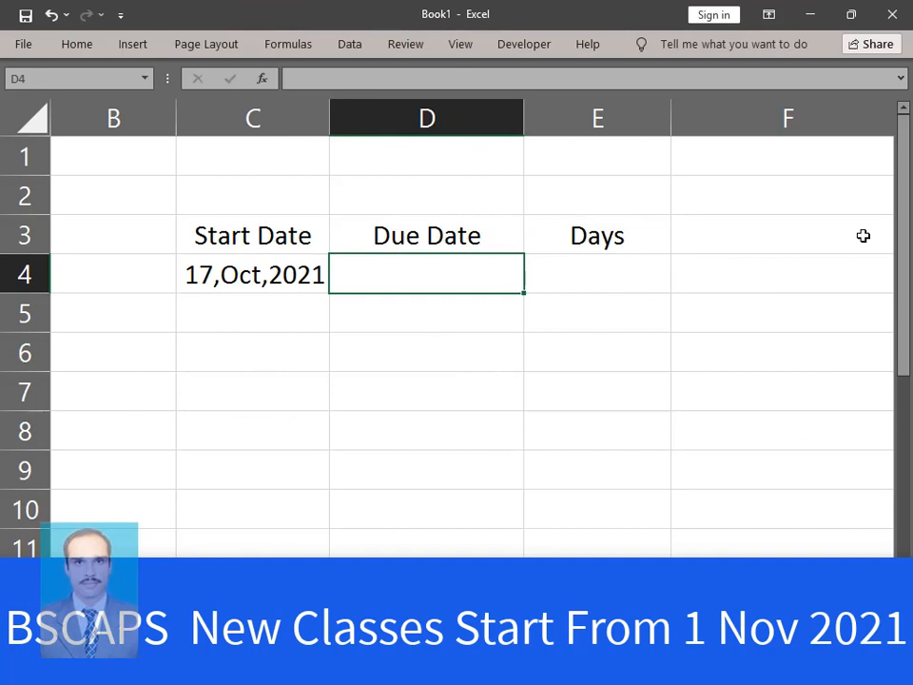
text(=edat)
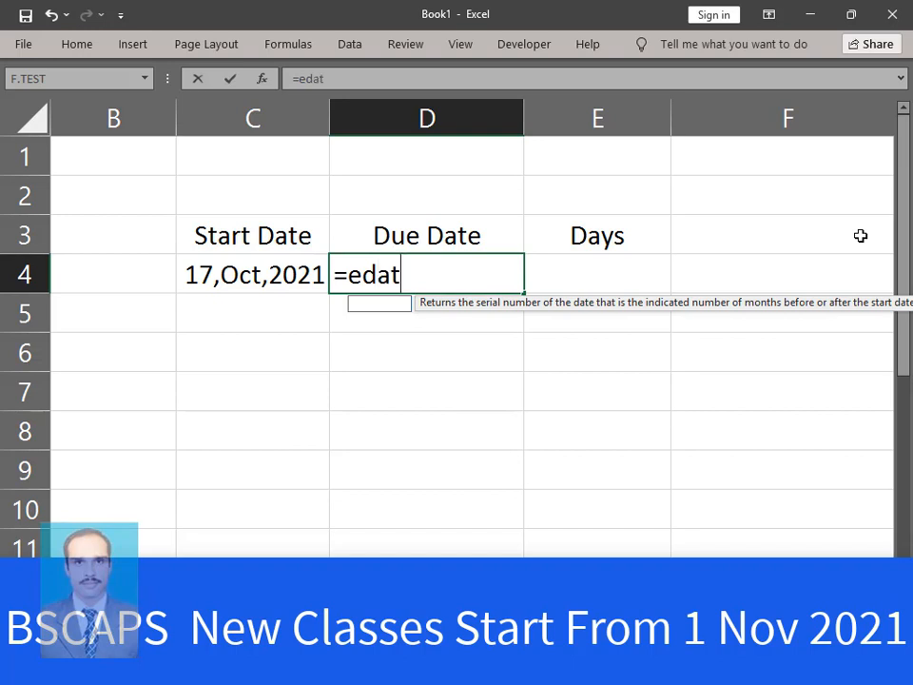
text(e)
key(Tab)
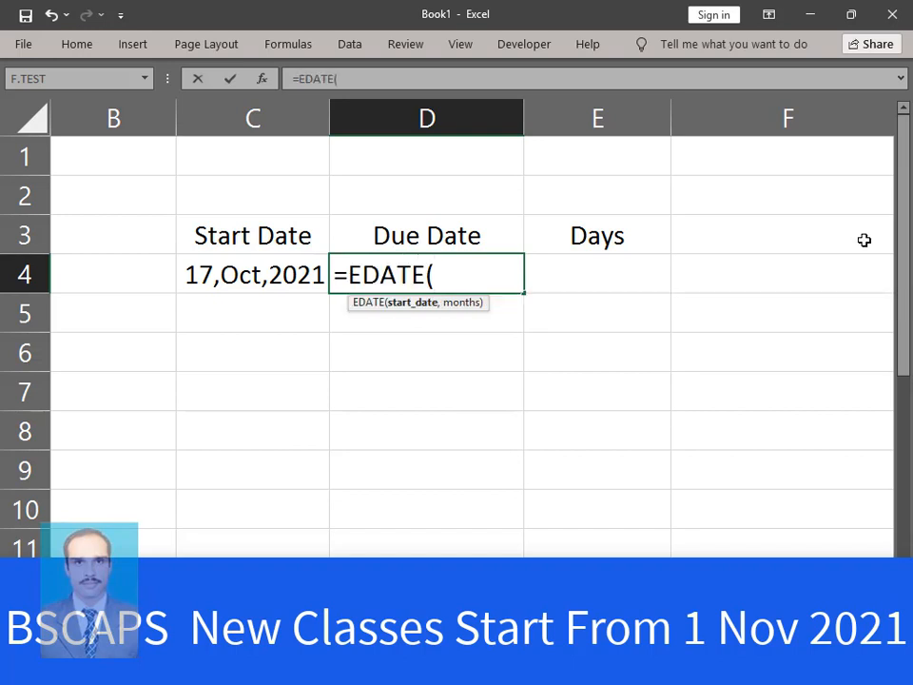
click(262, 275)
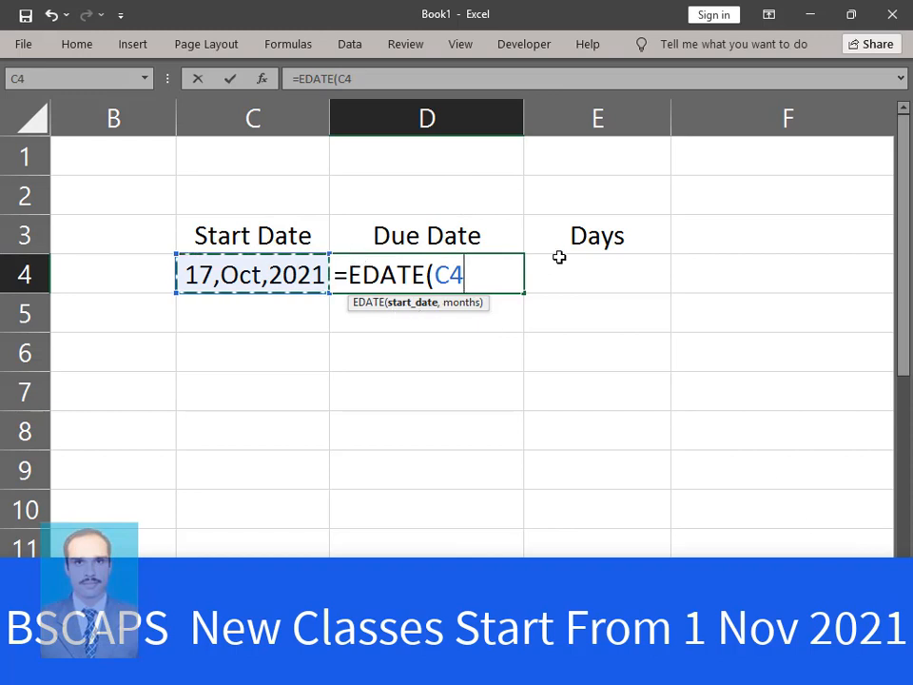
text(,)
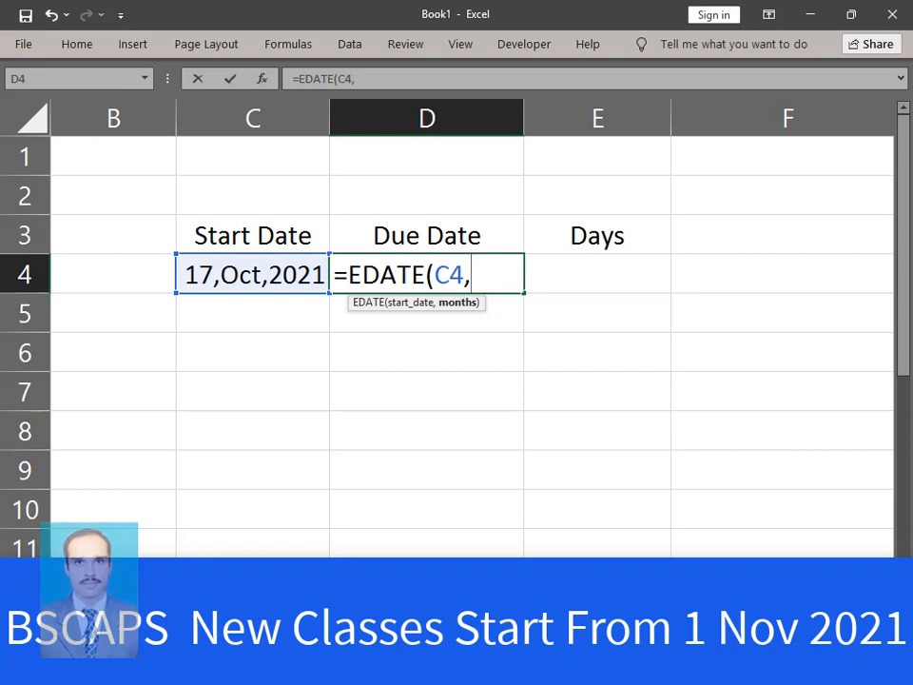
text(3))
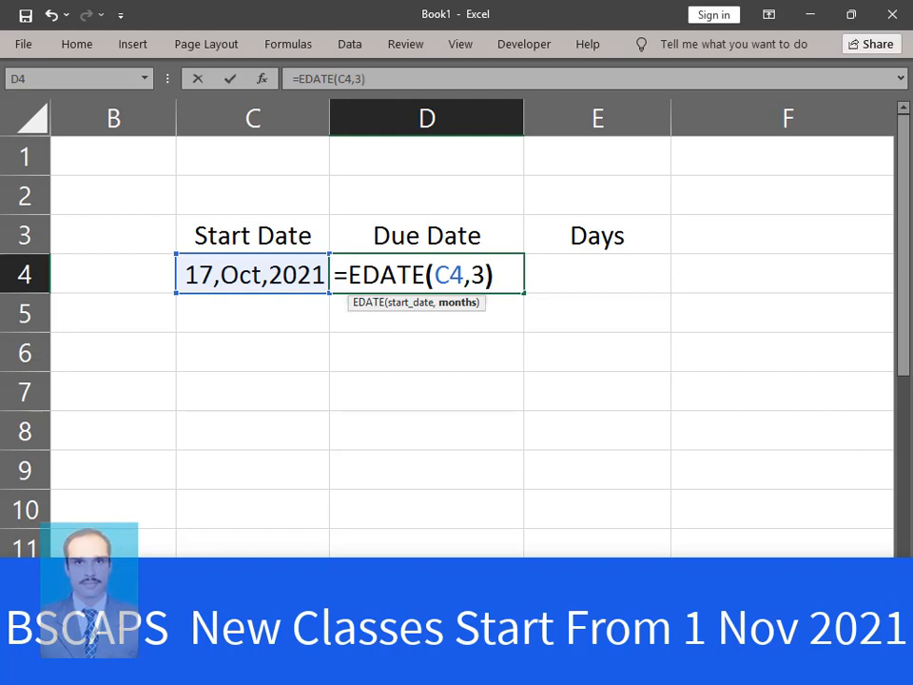
key(Return)
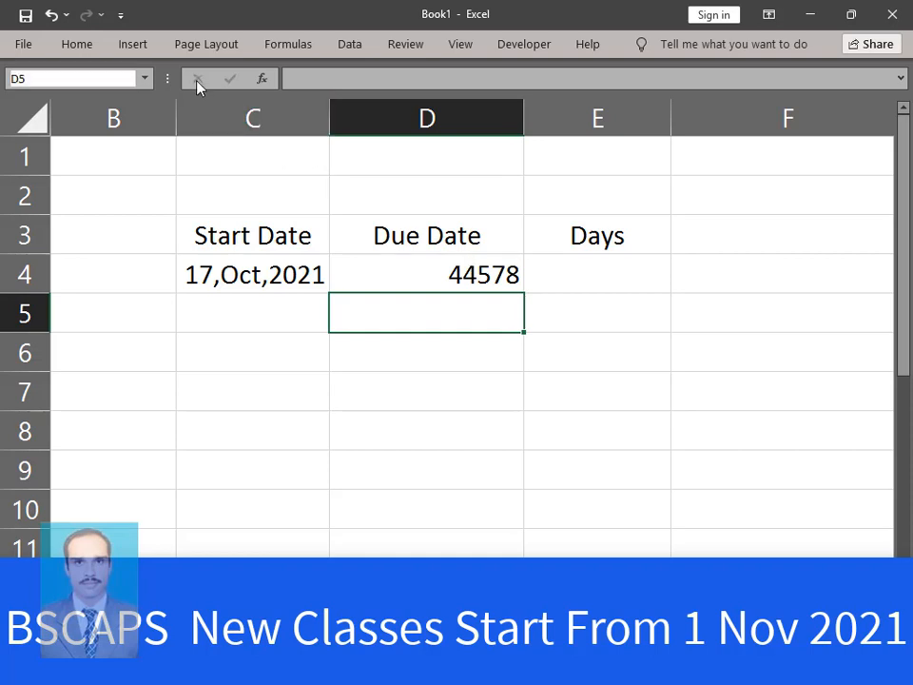
Apply the Short Date number format to the calculated due date in D4.
key(ctrl+F1)
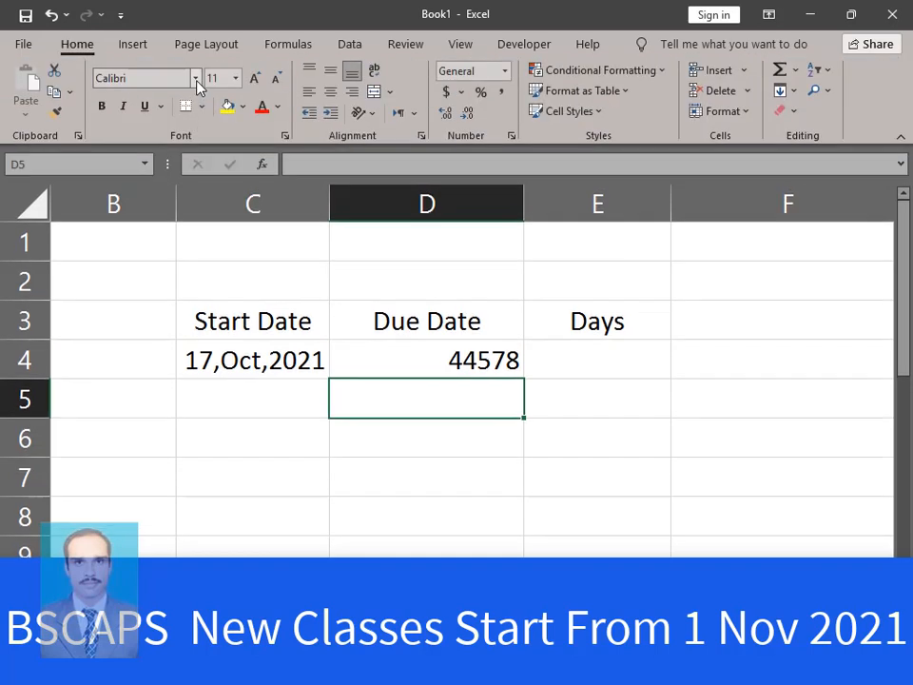
click(505, 71)
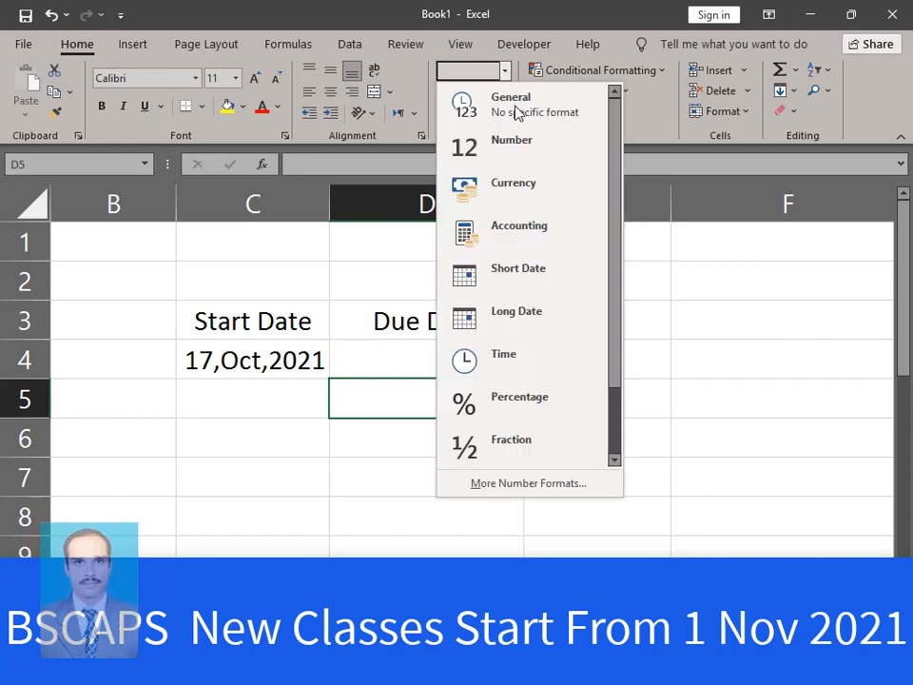
click(514, 277)
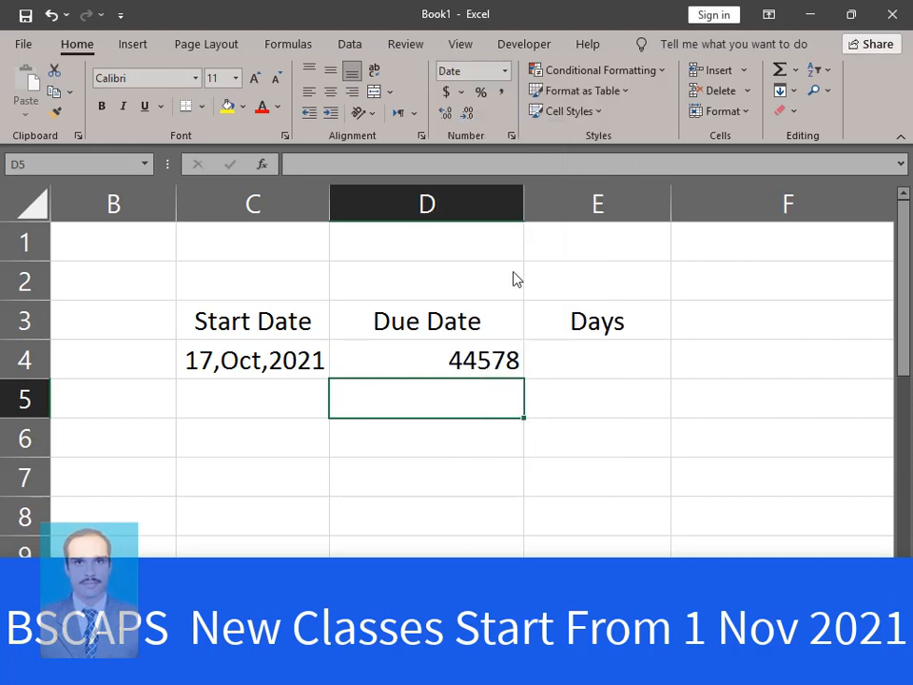
click(490, 350)
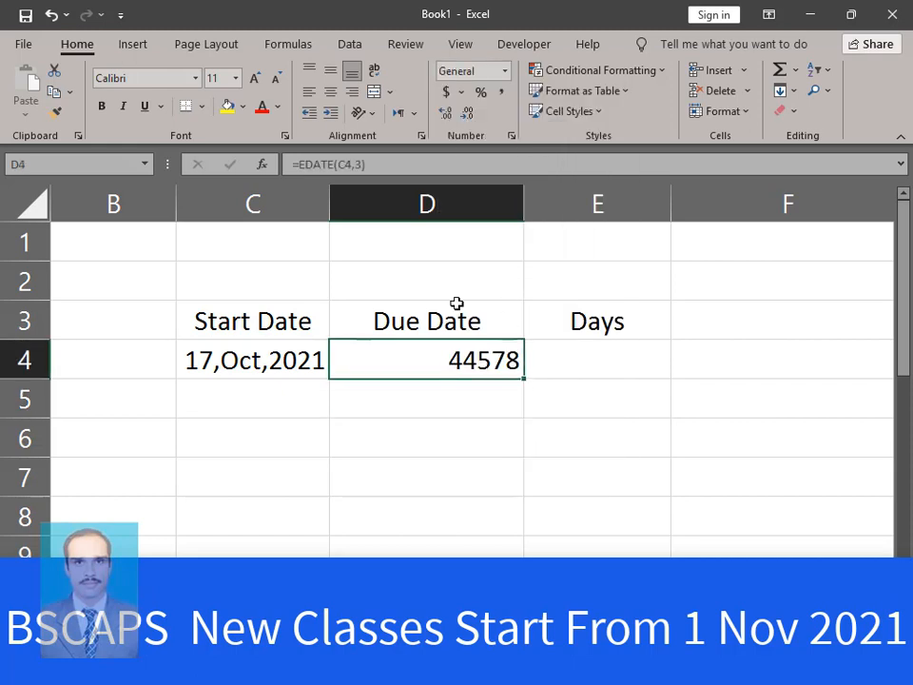
click(505, 72)
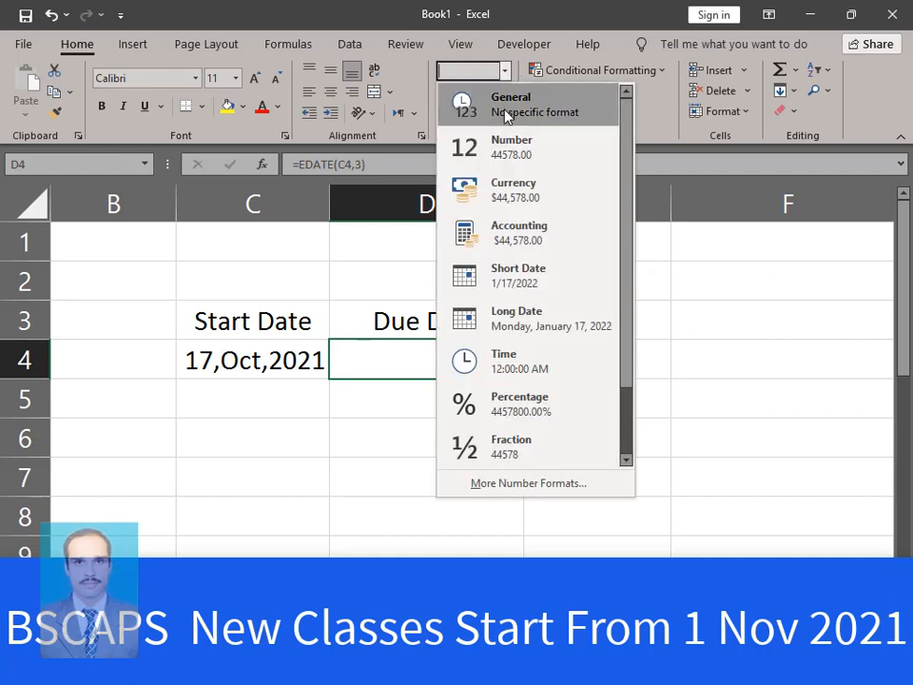
click(529, 278)
click(650, 404)
click(427, 357)
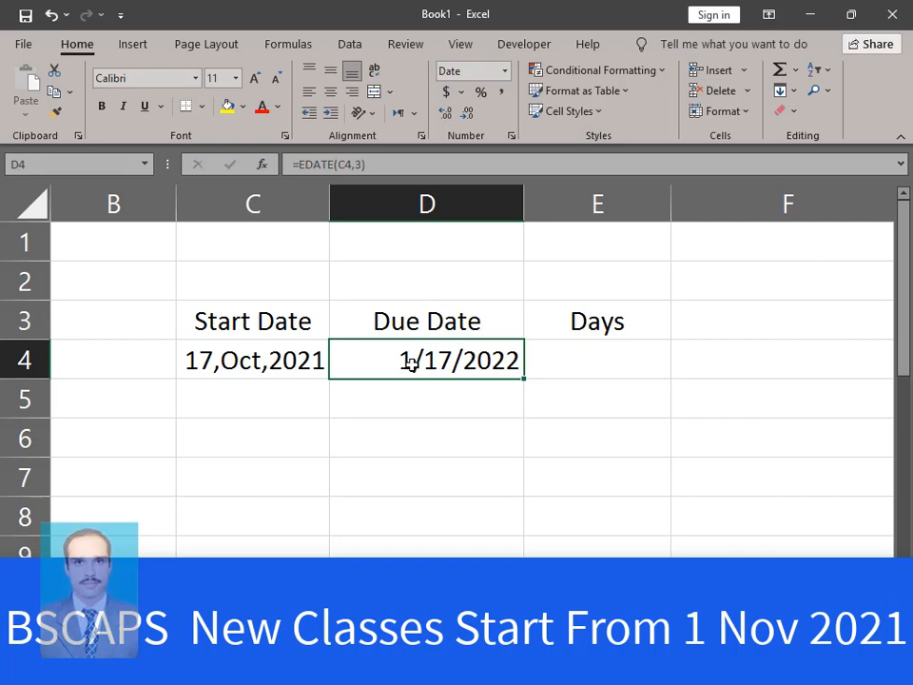
Change the number format of D4 to the Date type 14-Mar-12, and check the cell's EDATE formula.
key(ctrl+1)
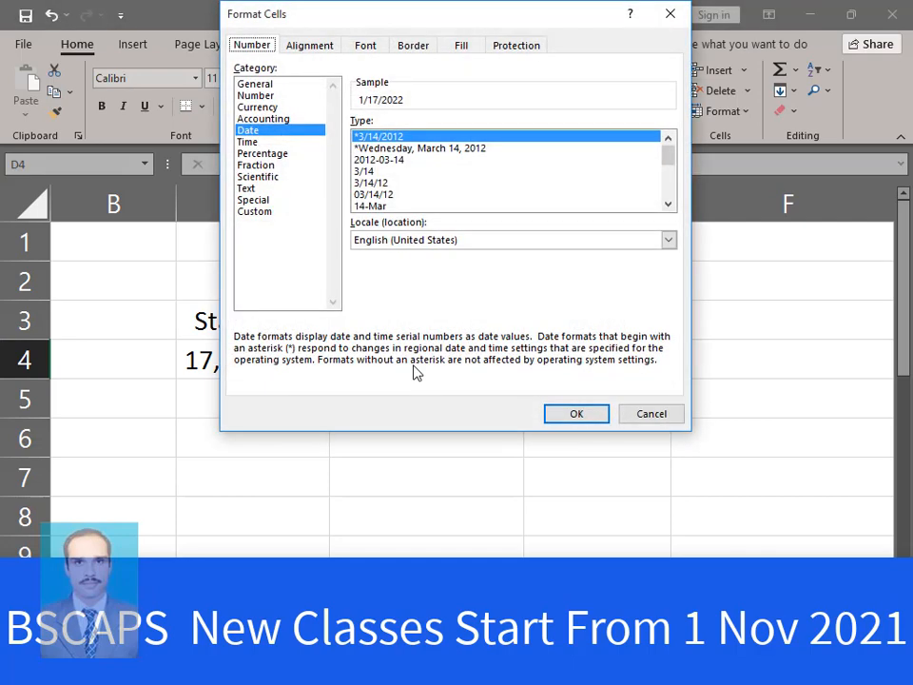
click(276, 213)
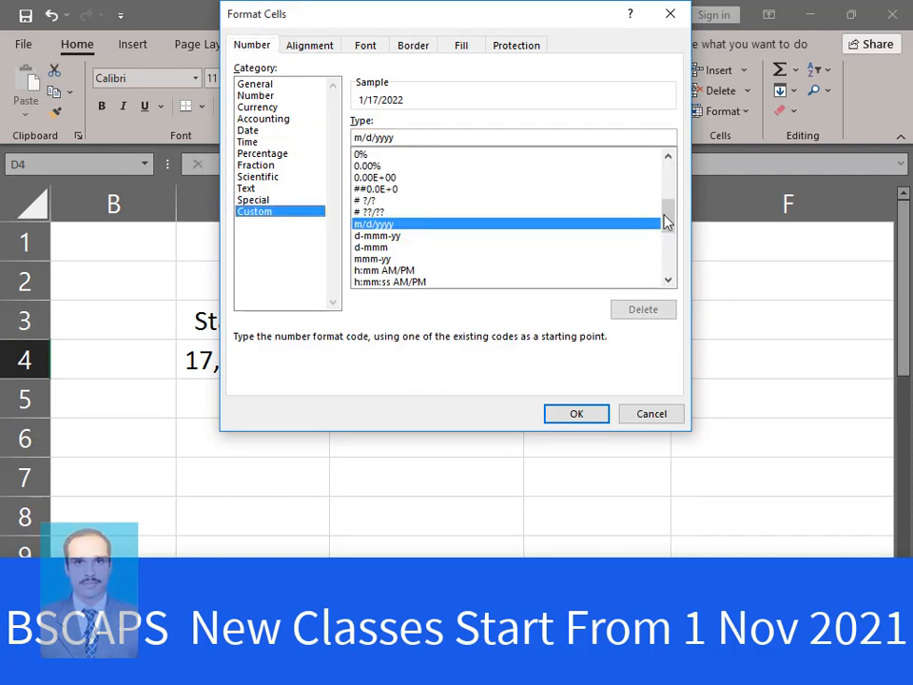
click(266, 120)
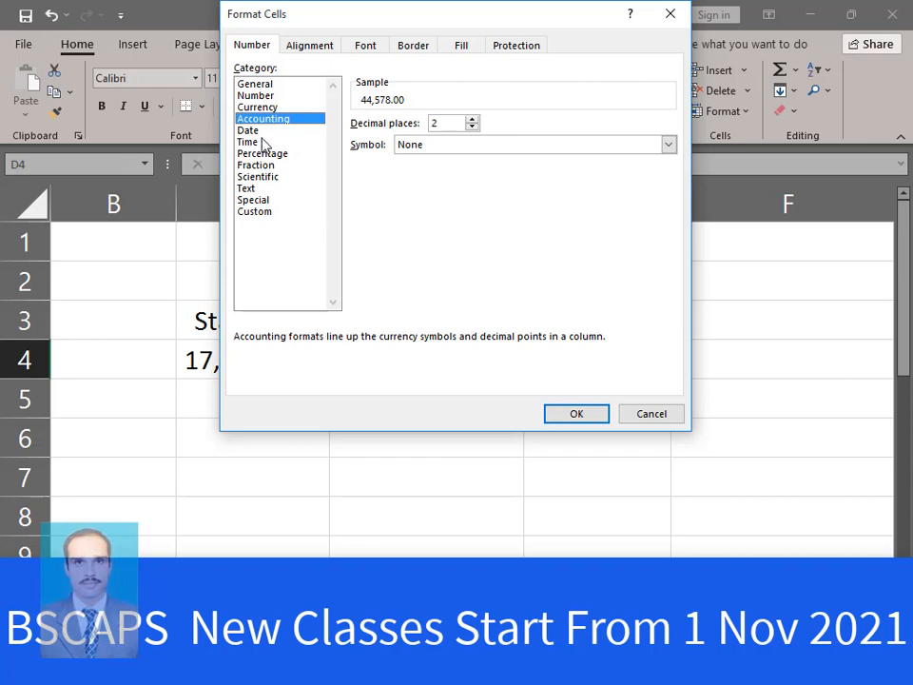
click(262, 142)
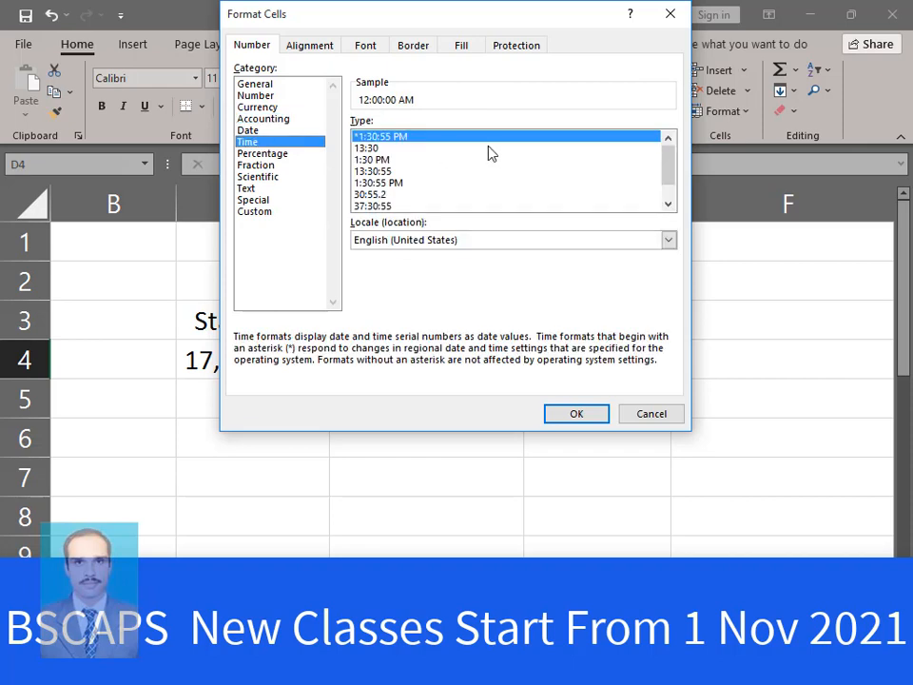
click(245, 130)
scroll(669, 159, down, 1)
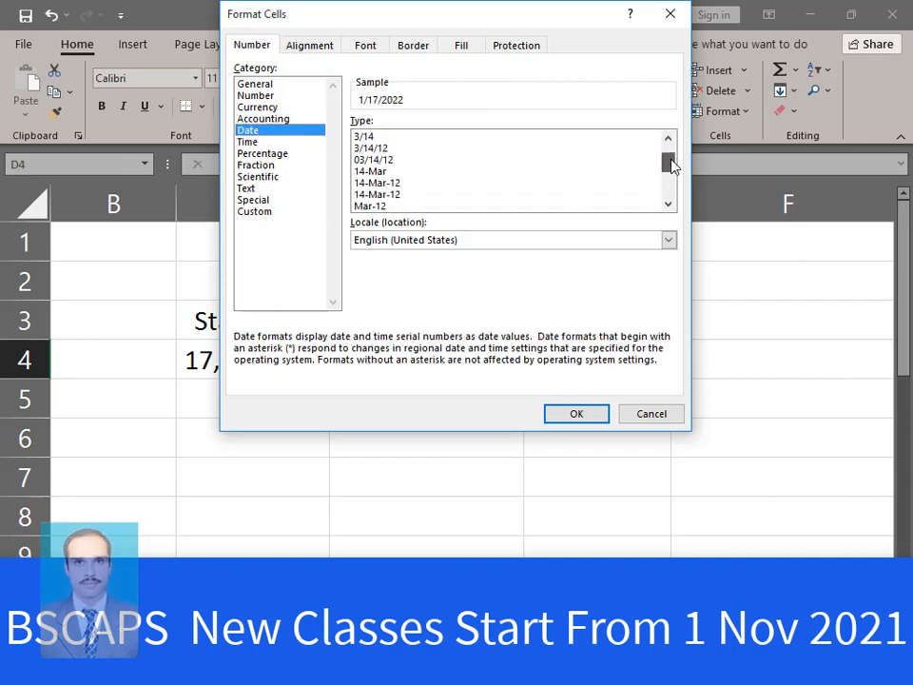
click(400, 184)
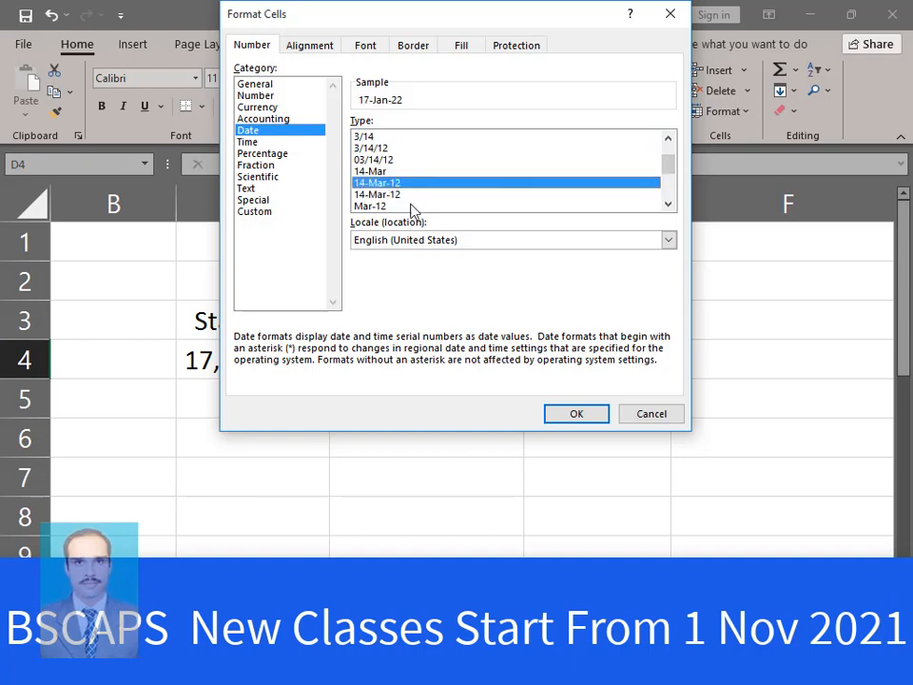
click(574, 414)
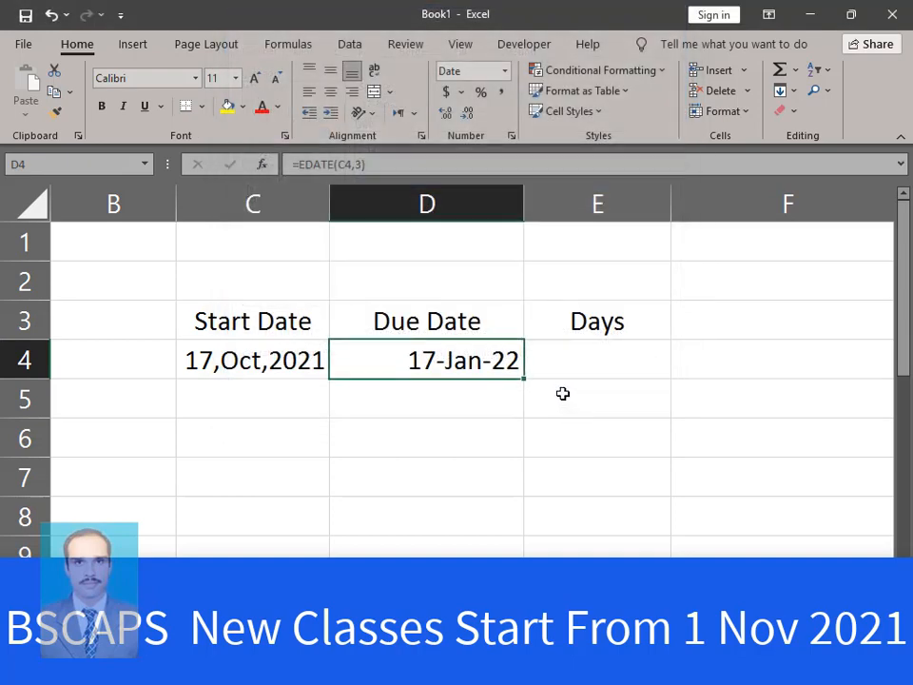
double_click(512, 362)
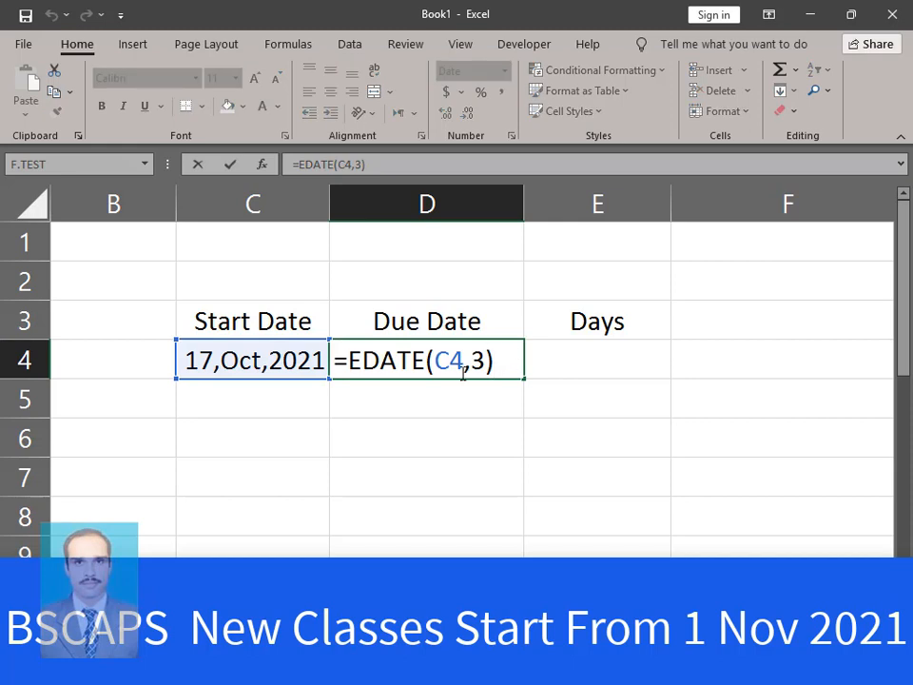
key(Return)
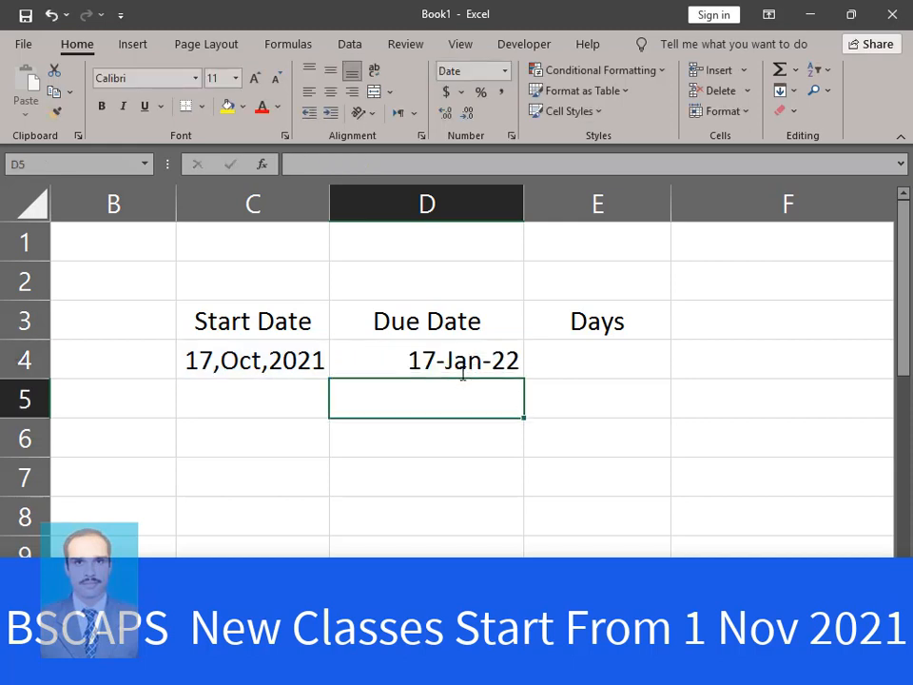
Give the due date in D4 the custom number format dd,mmm,yyyy.
click(470, 359)
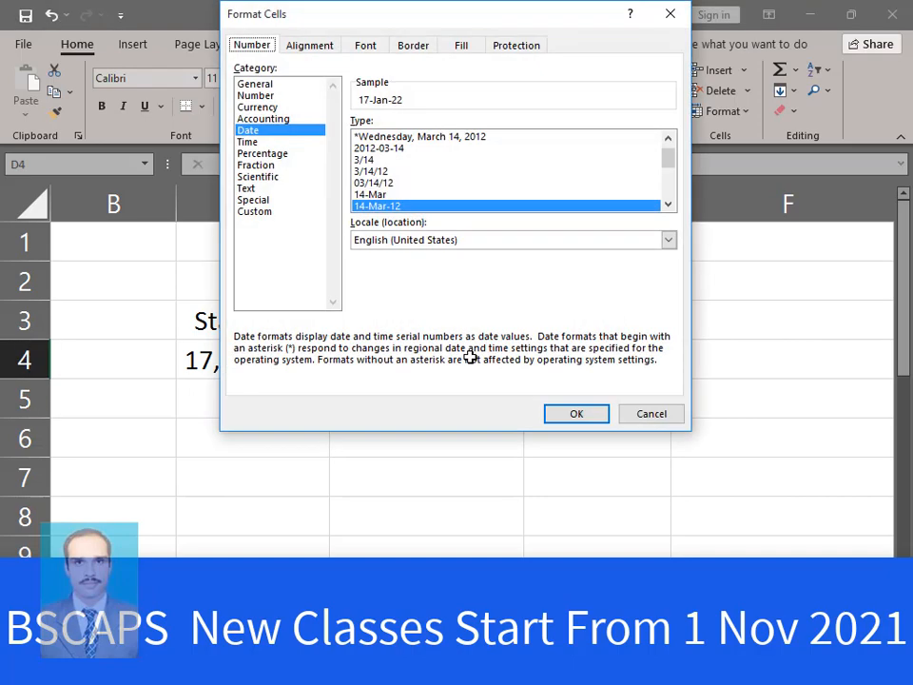
click(264, 212)
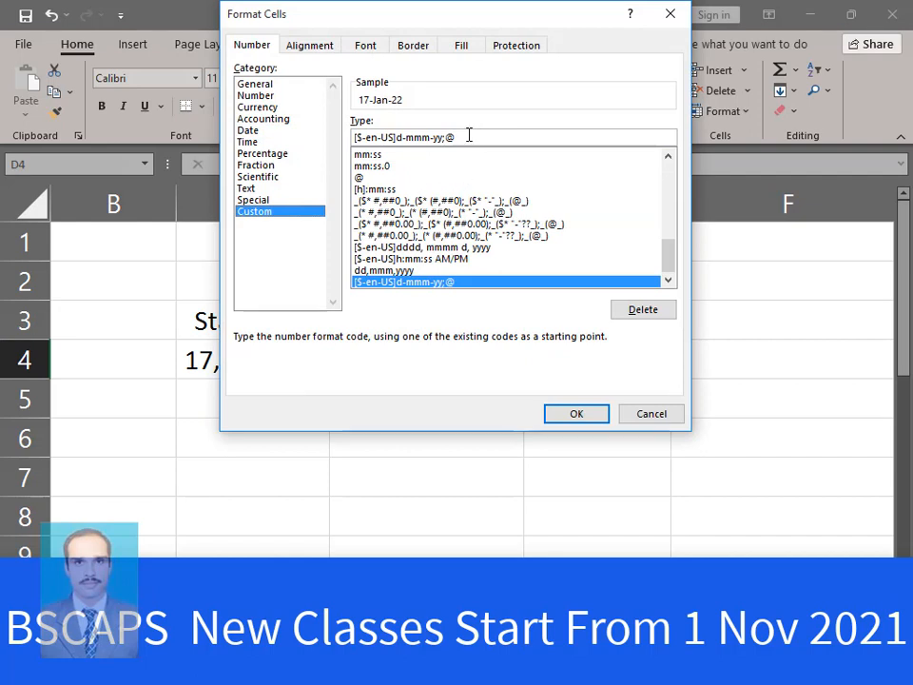
drag(462, 139, 295, 139)
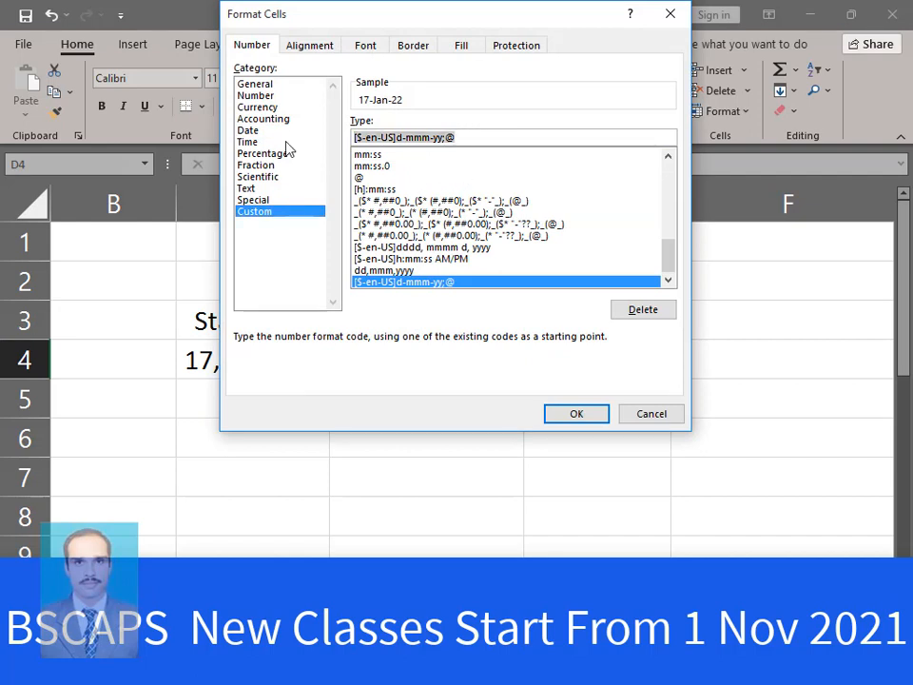
key(BackSpace)
text(dd)
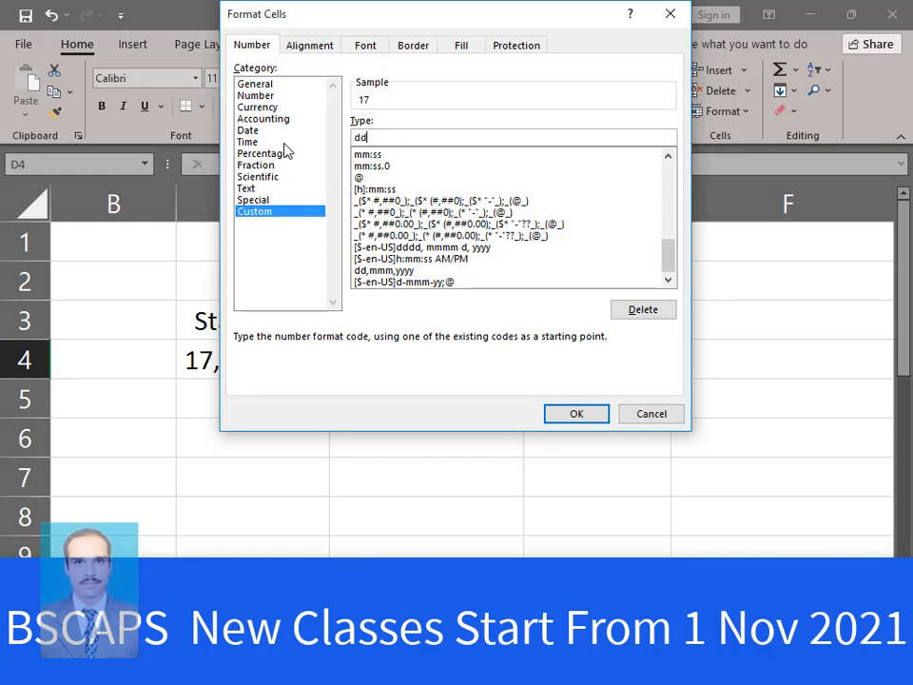
text(,mmm,yyyy)
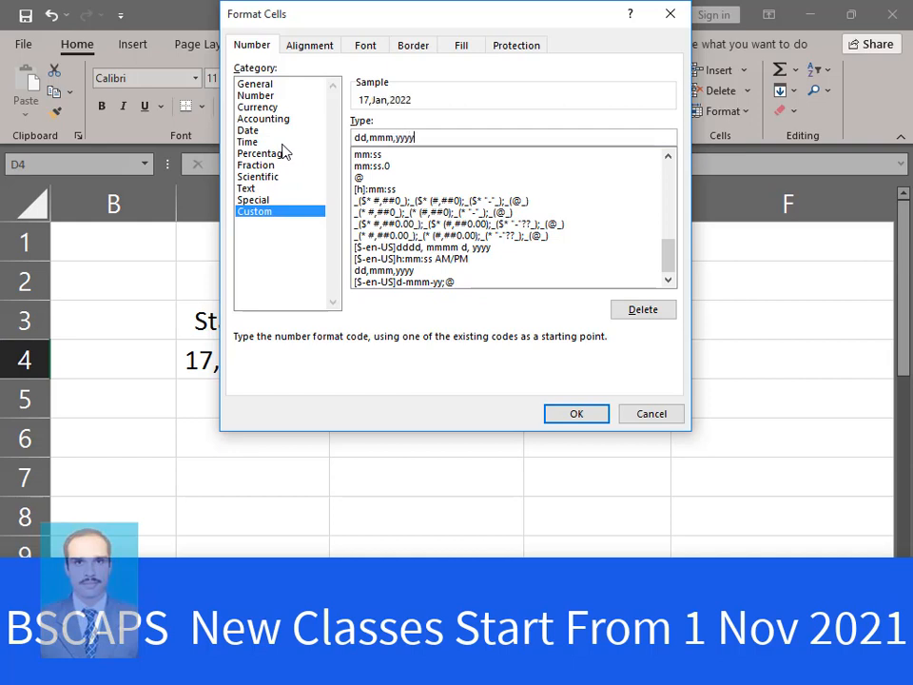
key(Return)
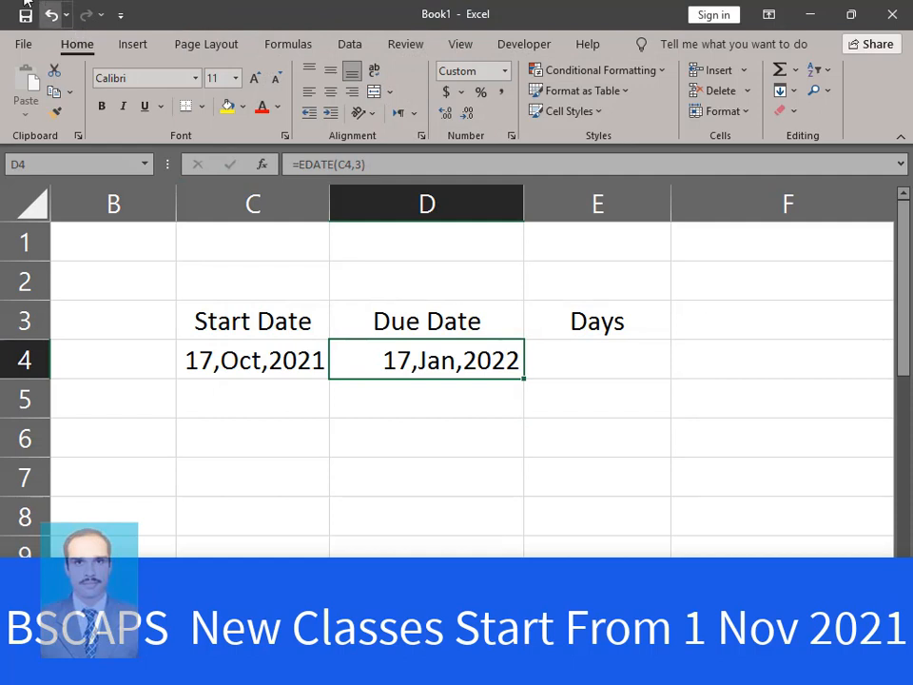
Enter the formula =D4-C4 in E4 to calculate the days between the start date and the due date.
click(620, 353)
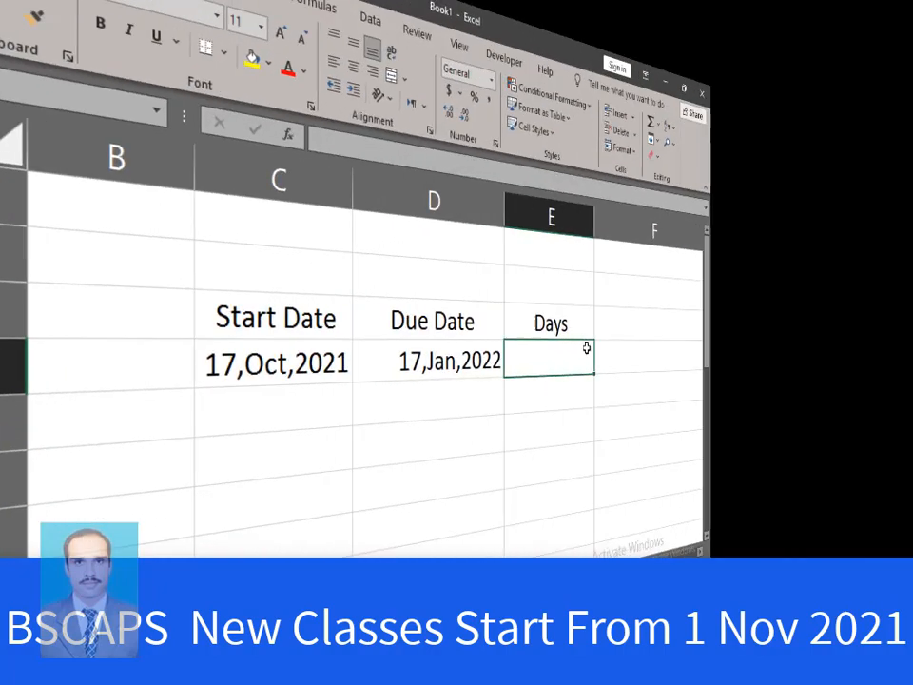
text(=)
click(474, 367)
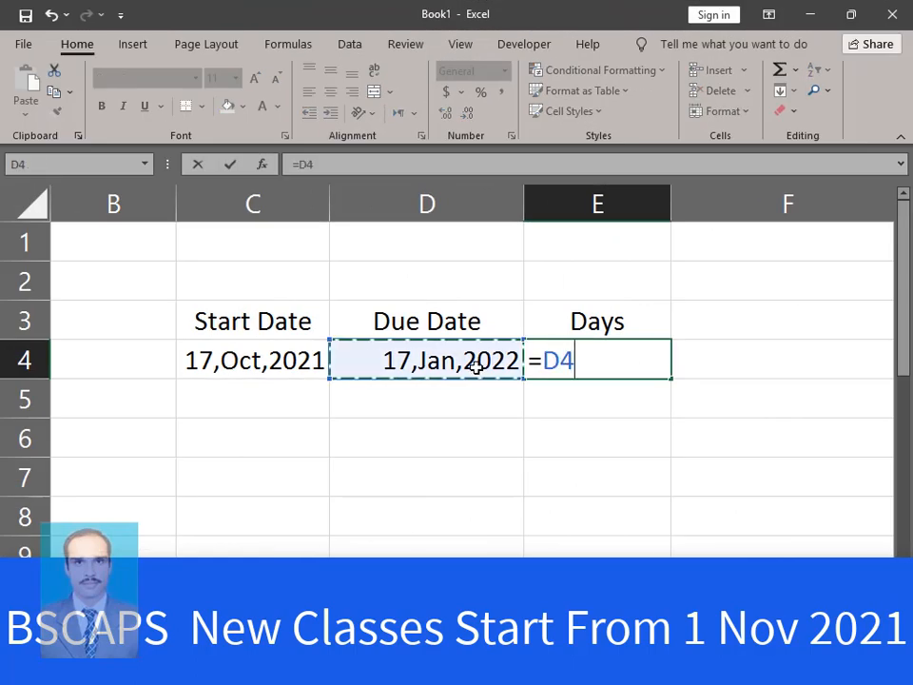
text(-)
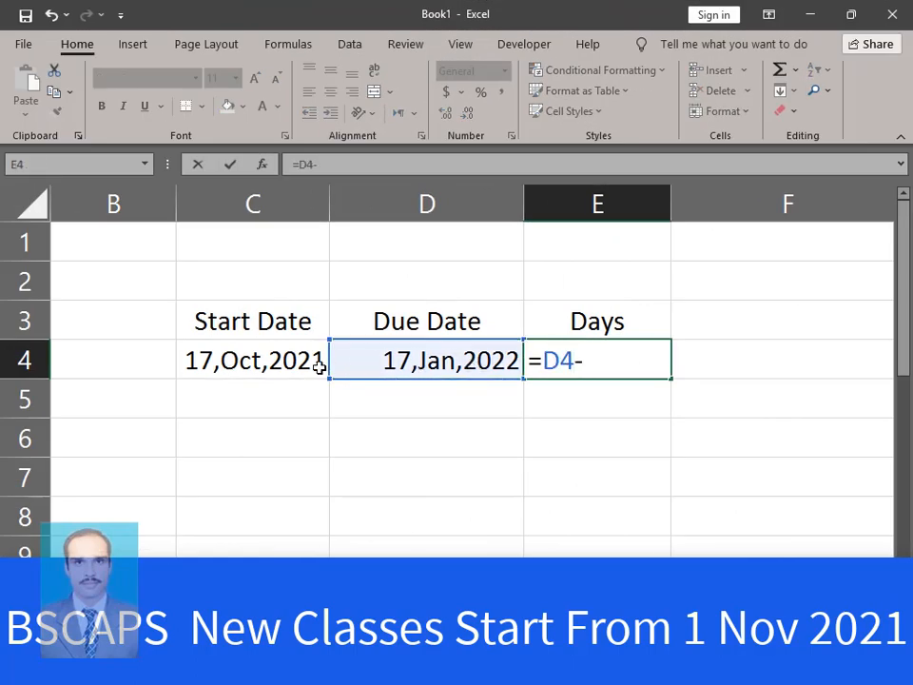
click(279, 367)
key(Return)
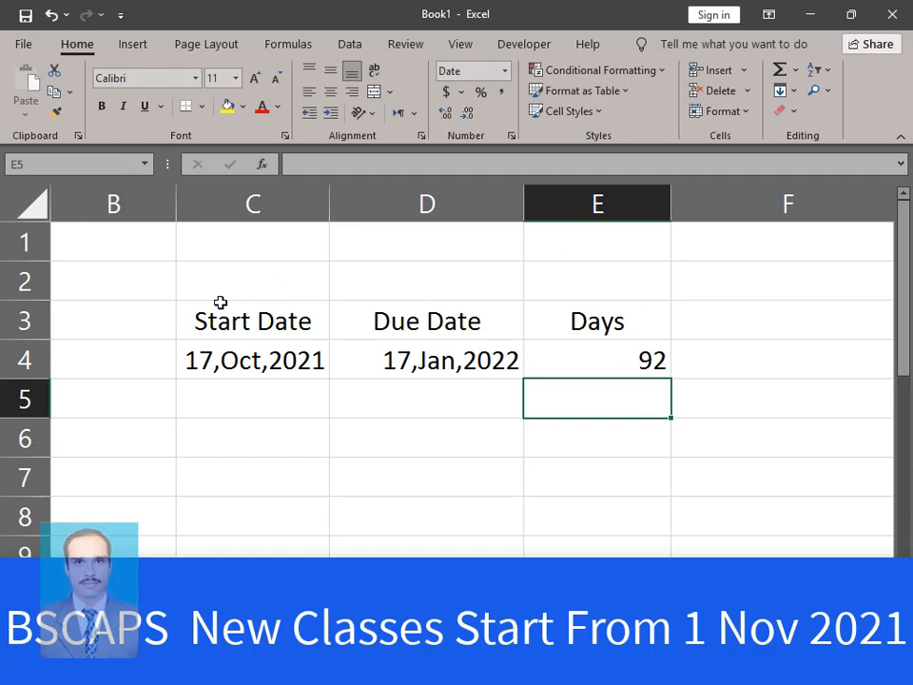
click(205, 350)
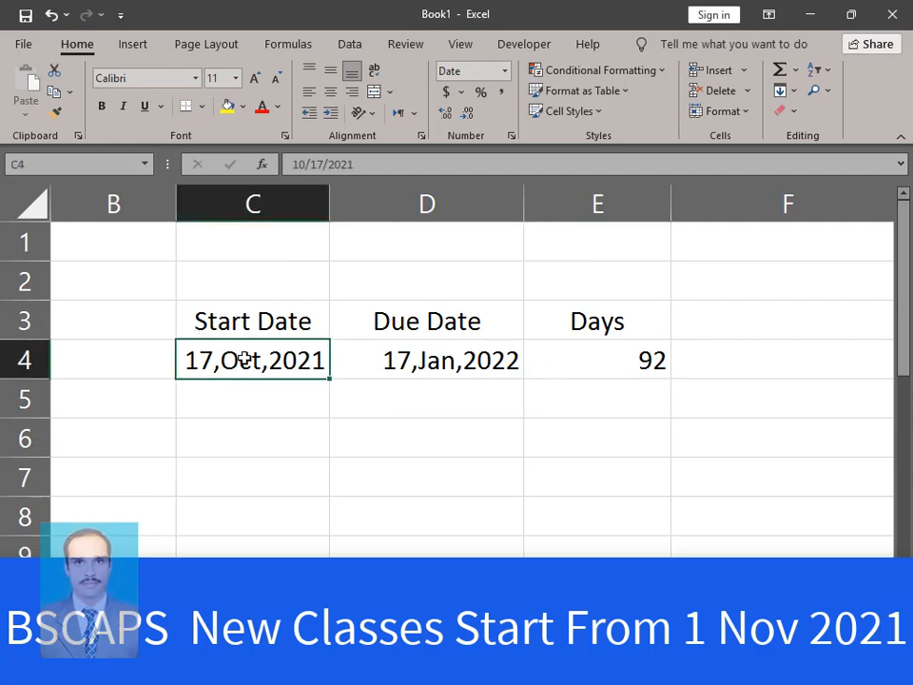
click(436, 360)
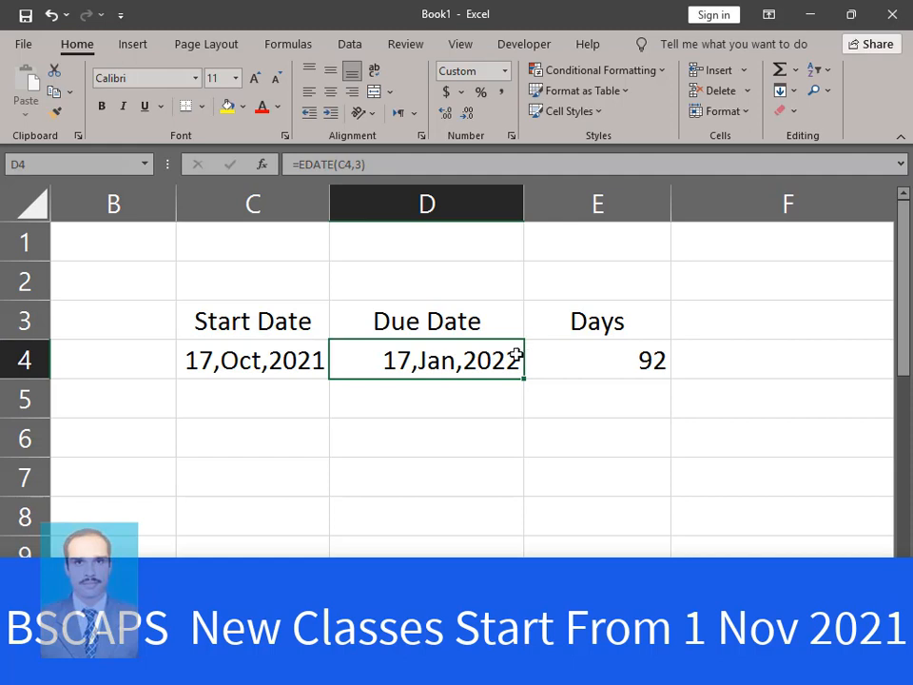
Repeat the Start Date heading in C6 by linking the cell to C3 with the formula =C3.
click(224, 433)
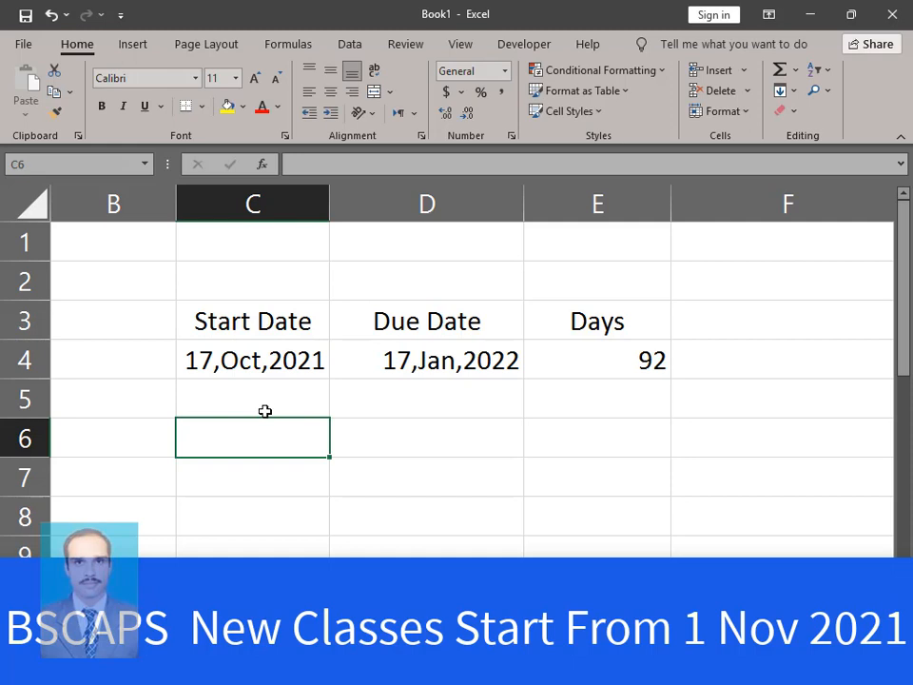
text(=)
click(290, 322)
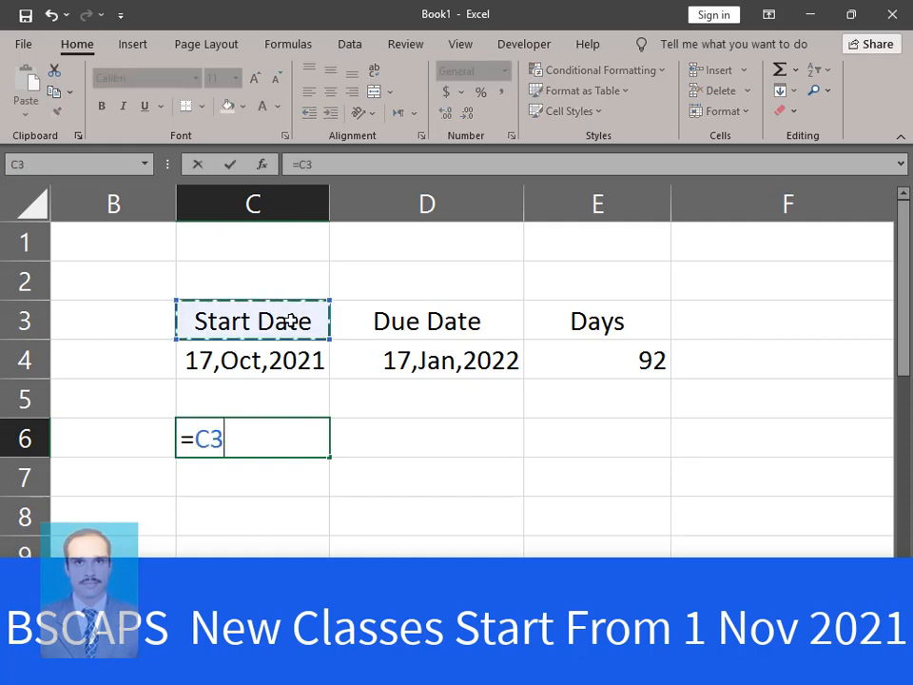
key(Return)
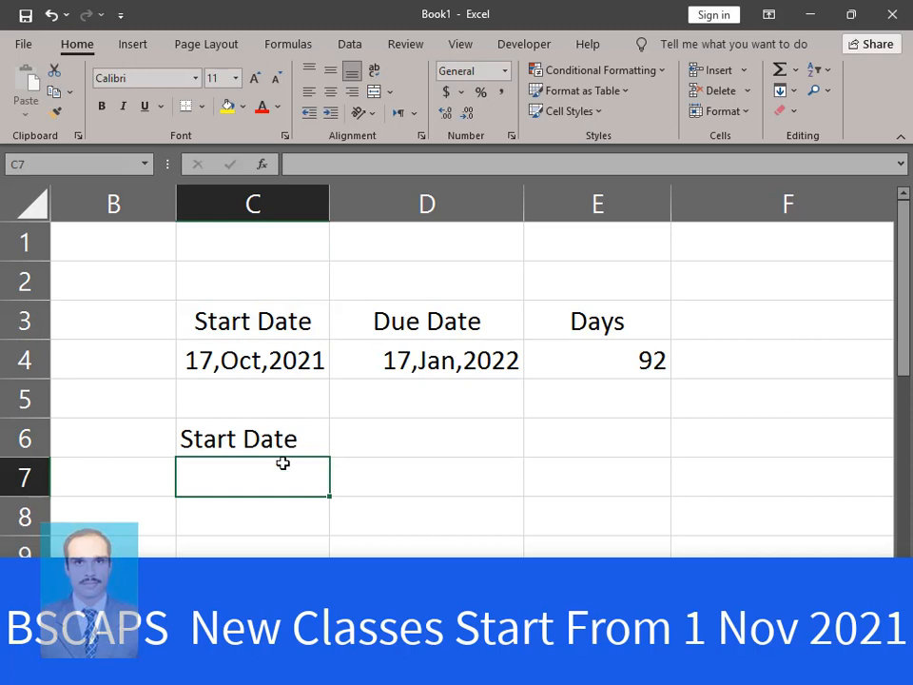
Enter the formula =DATE(2020,08,15) in C7 under the second Start Date heading.
text(=)
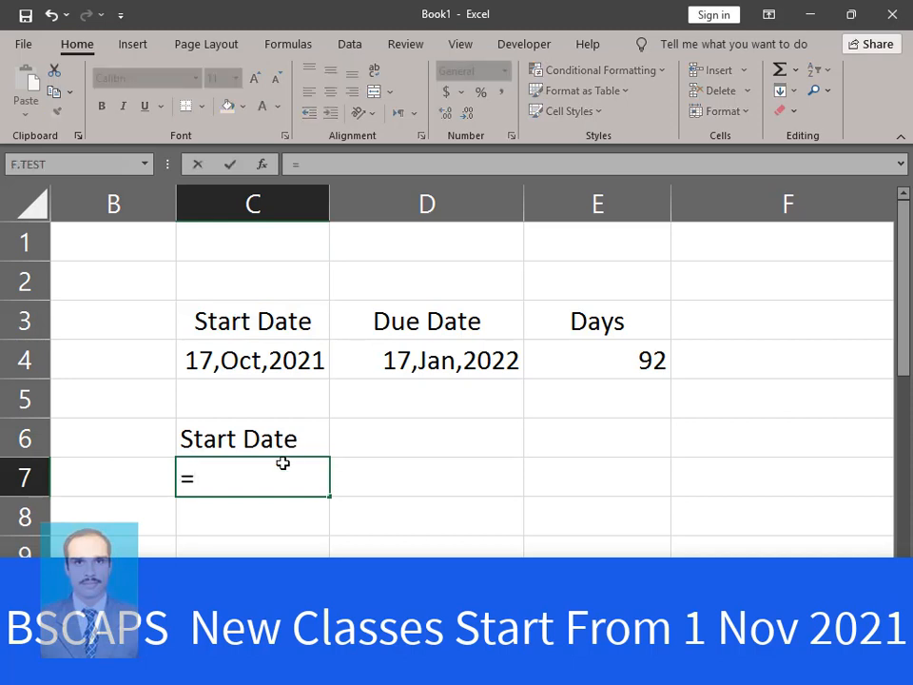
text(date)
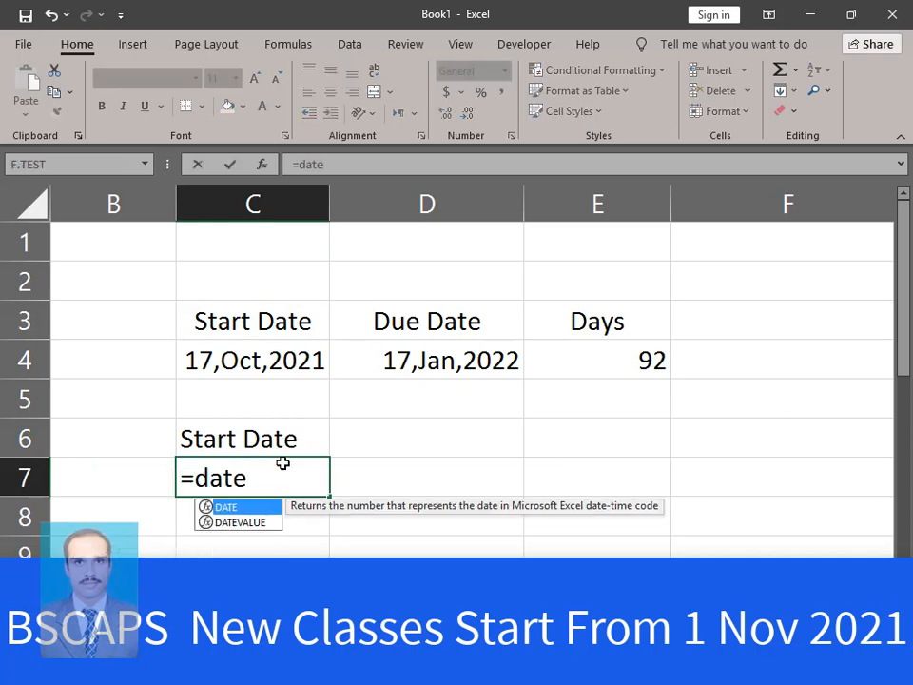
key(Tab)
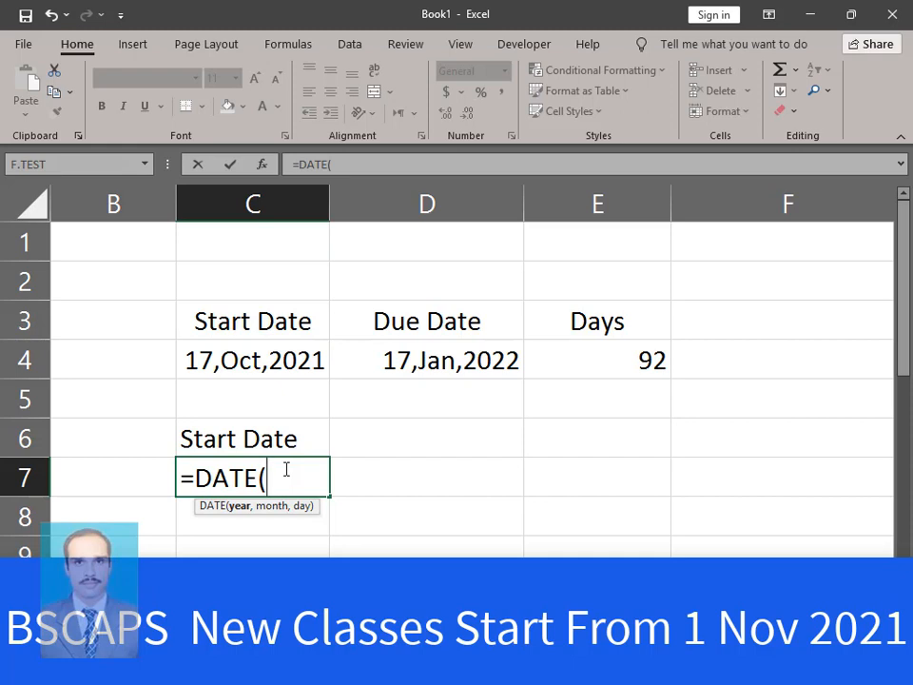
text(2020,)
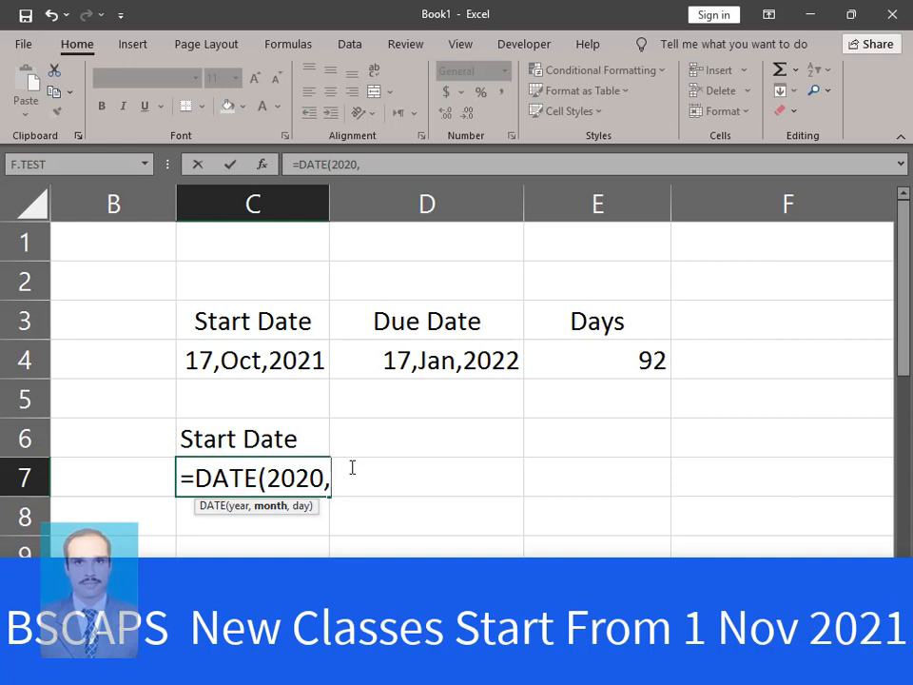
text(08,)
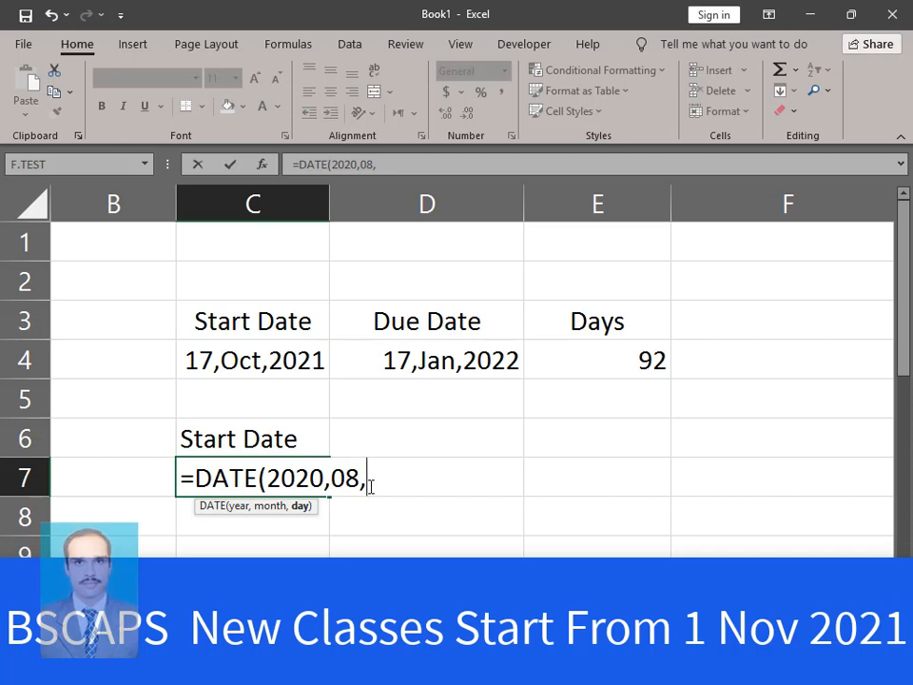
text(15))
key(Return)
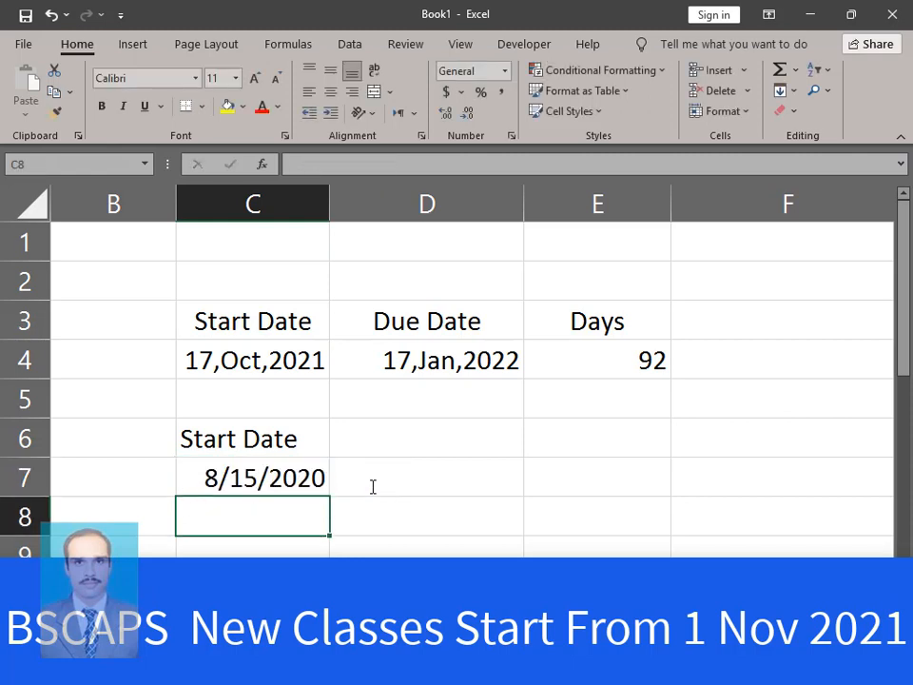
click(293, 476)
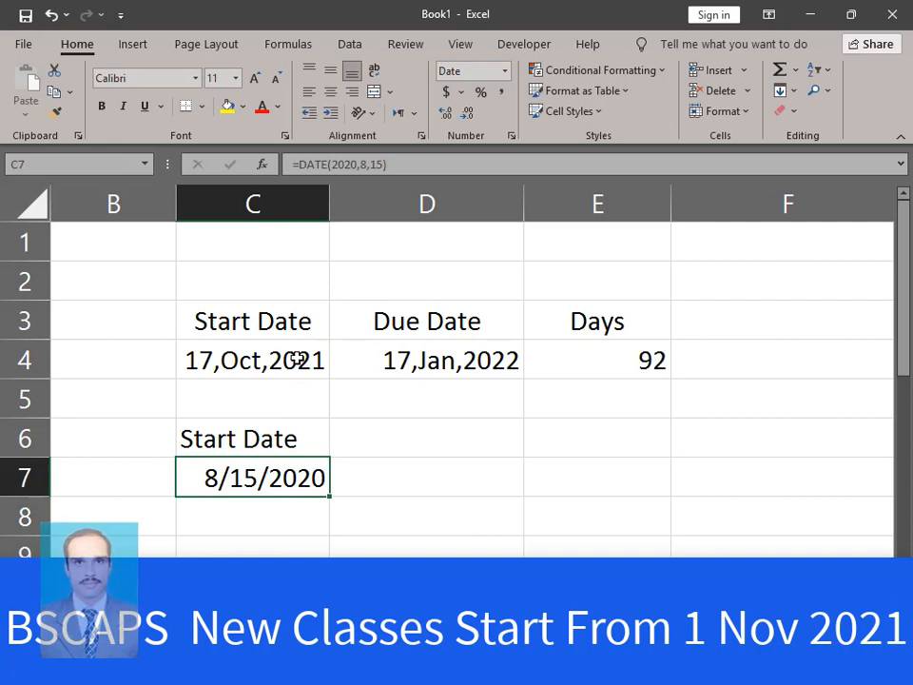
Try to fill the linked heading formula from C6 down into C7, and undo the fill.
click(300, 435)
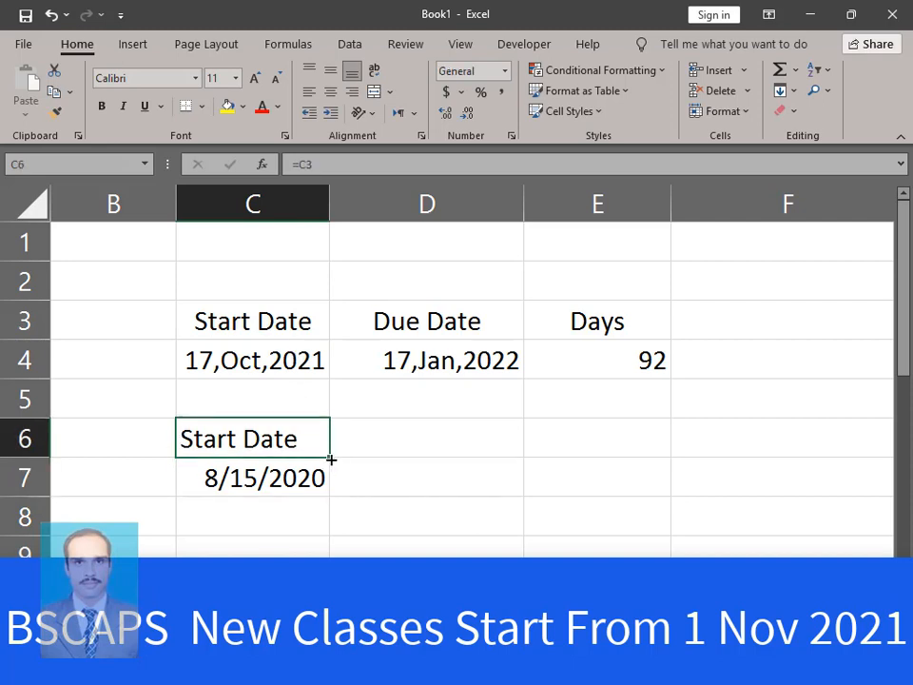
mouse_move(328, 461)
mouse_down()
mouse_move(330, 481)
mouse_move(333, 473)
mouse_up()
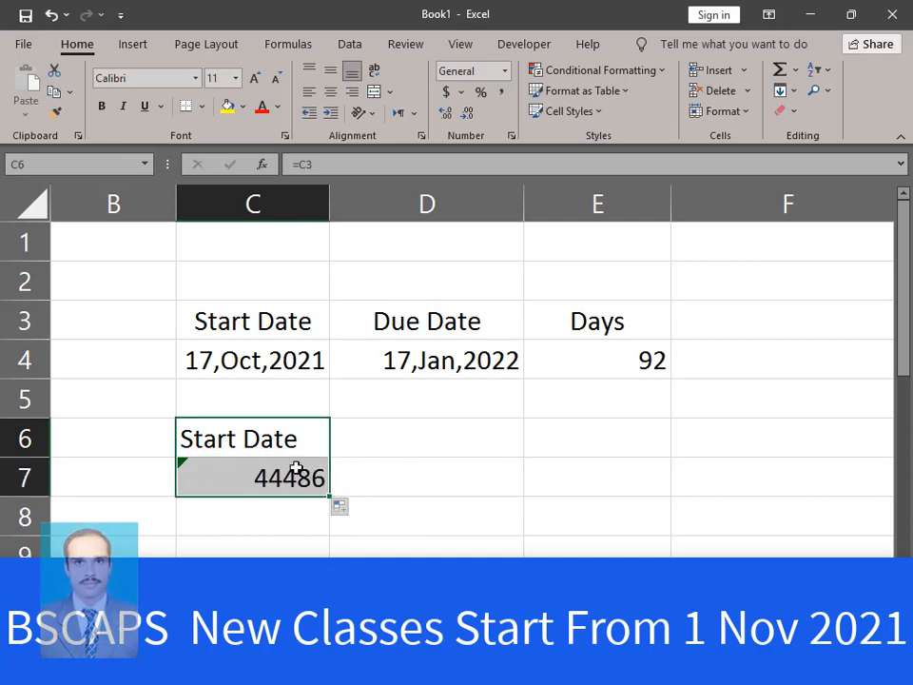
key(ctrl+z)
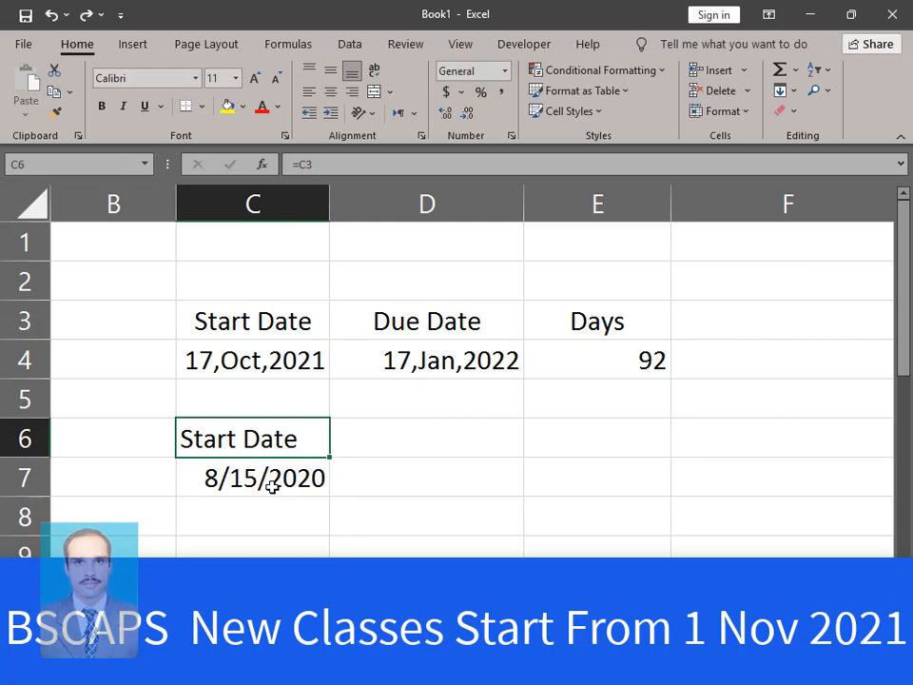
Try to copy the date format of C7 onto C4 with Format Painter, and undo it while keeping the DATE formula in C7.
click(272, 485)
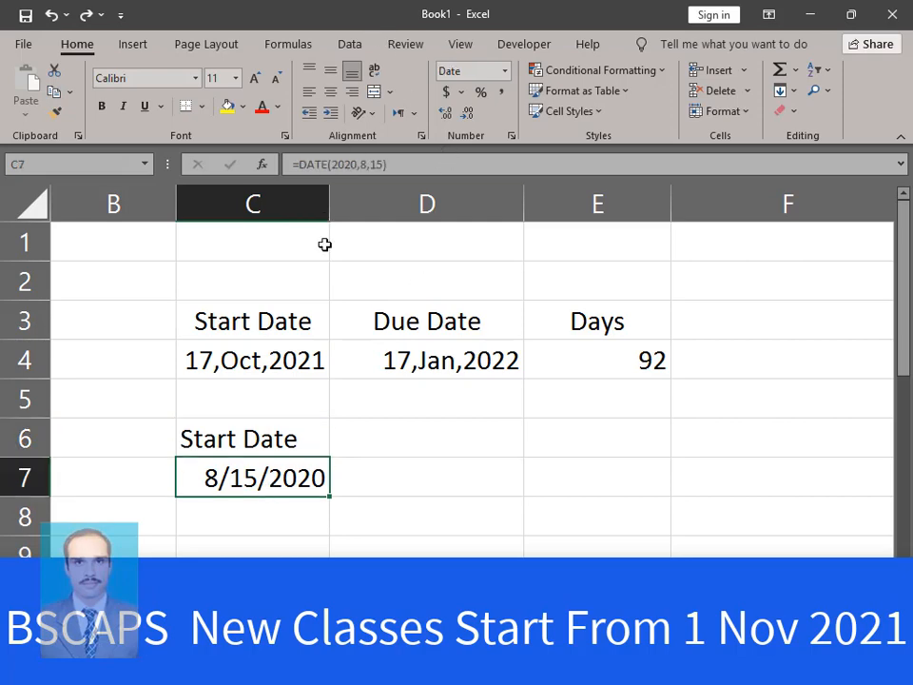
click(54, 112)
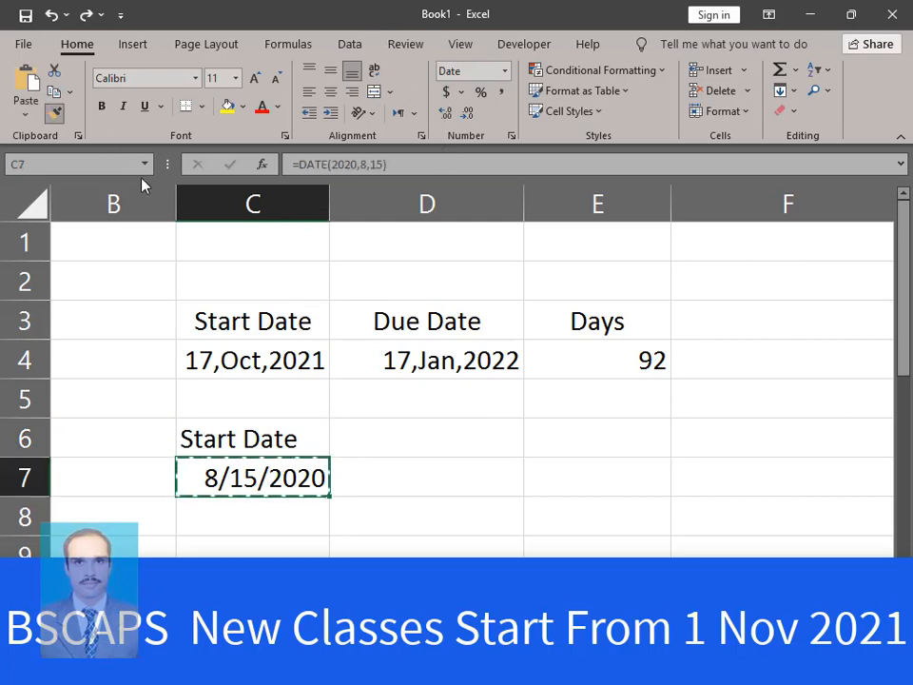
click(245, 360)
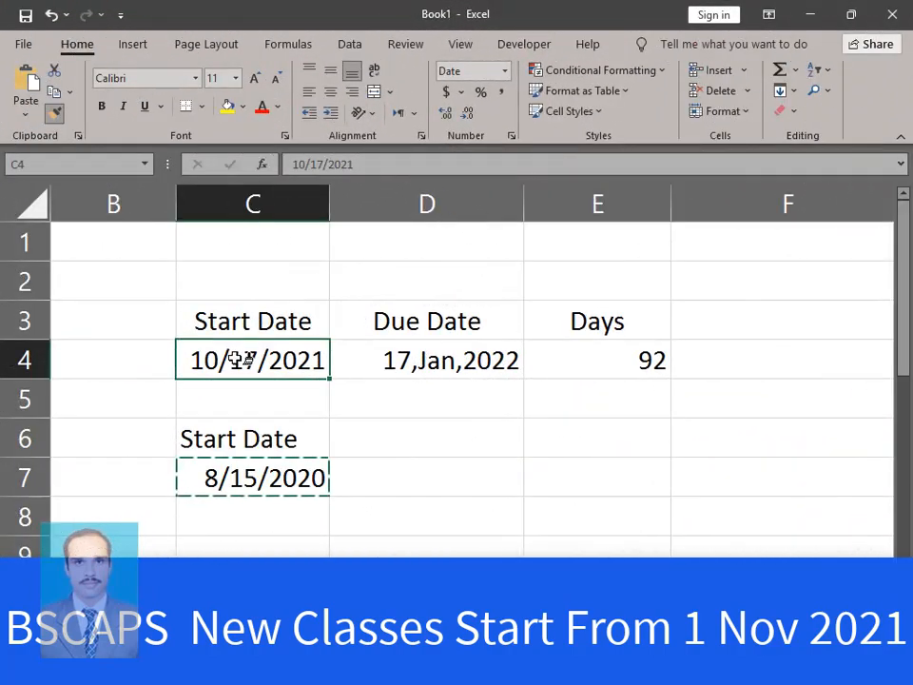
key(ctrl+z)
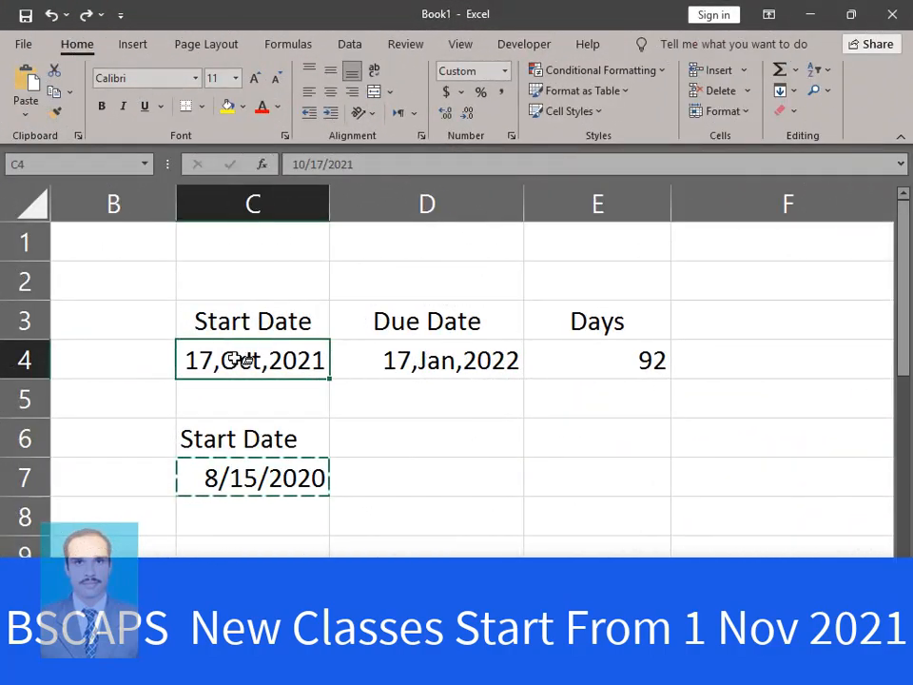
key(ctrl+z)
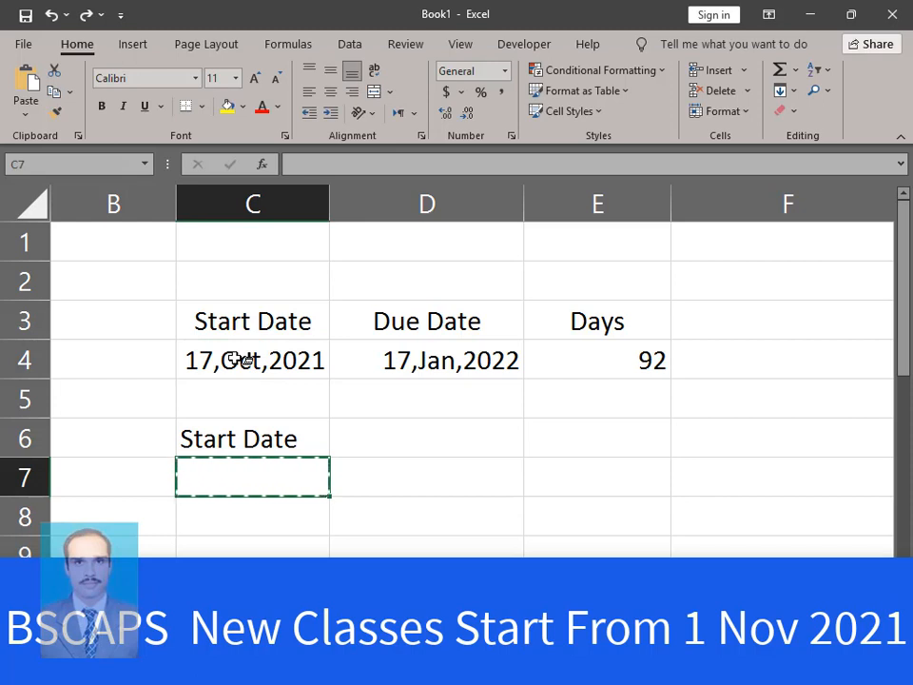
key(ctrl+y)
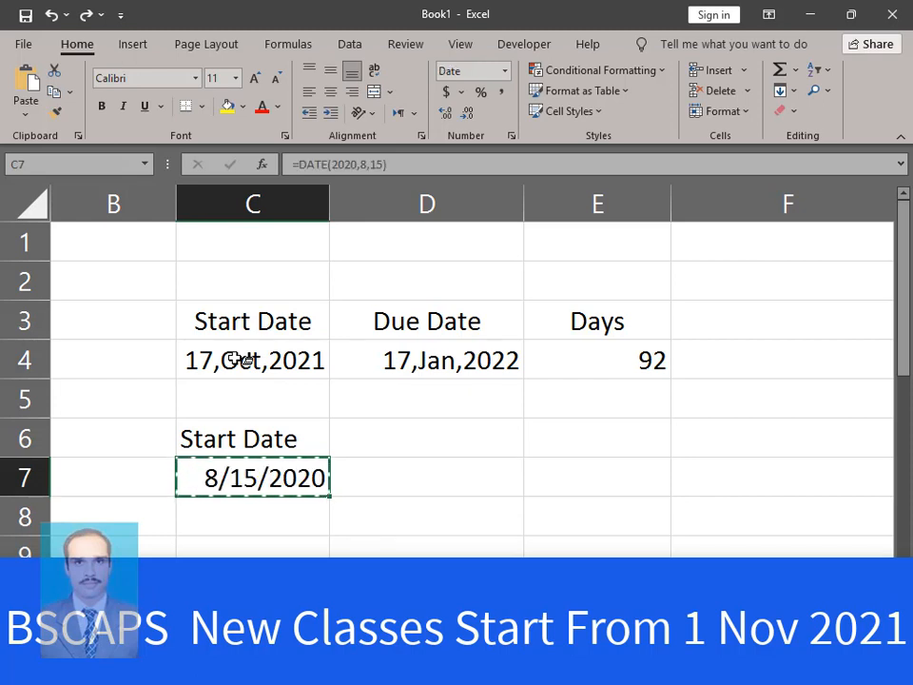
click(431, 429)
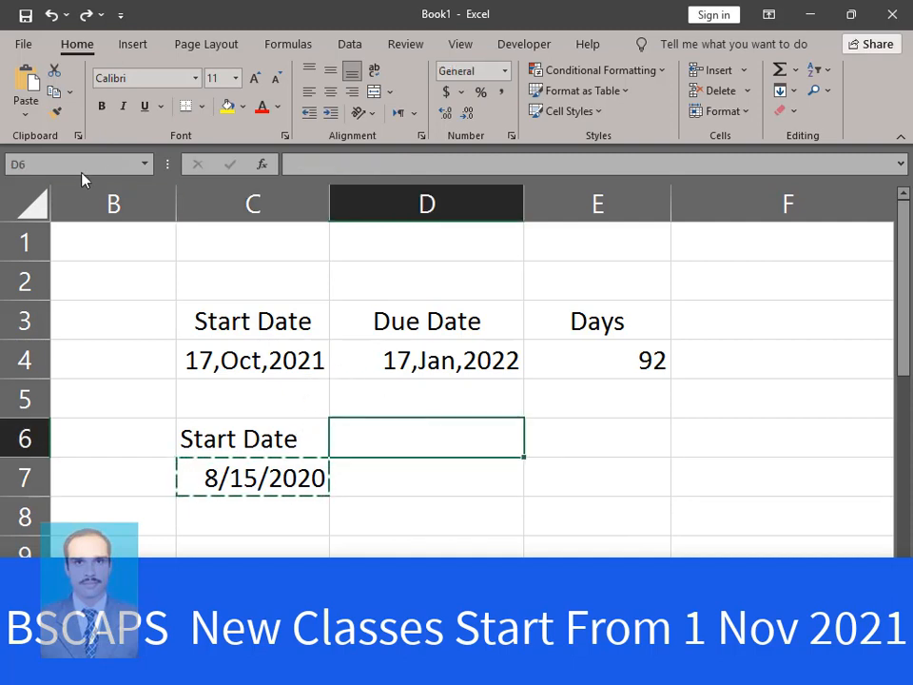
click(57, 112)
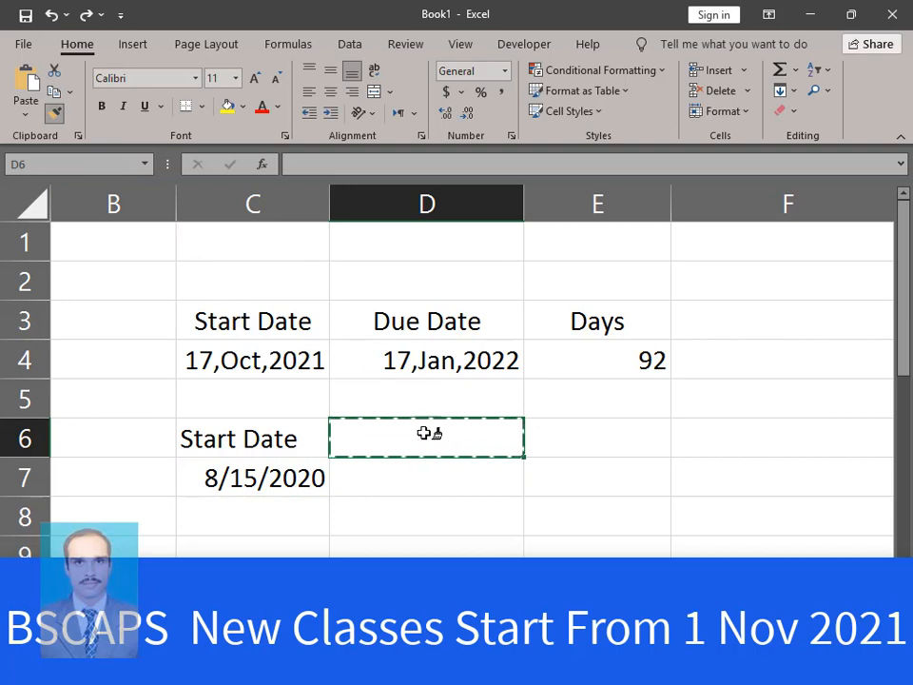
click(611, 443)
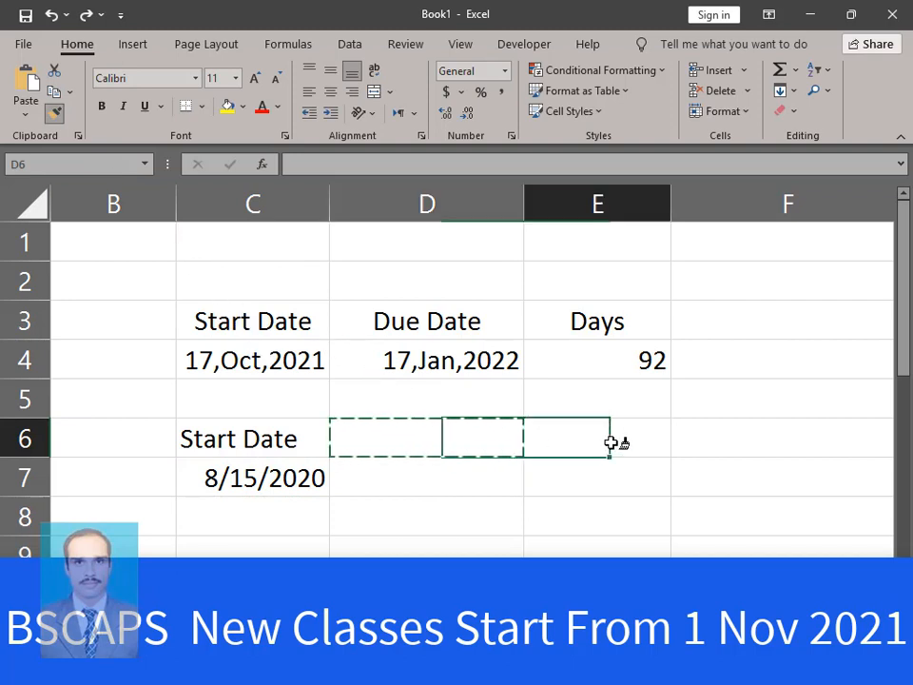
click(57, 113)
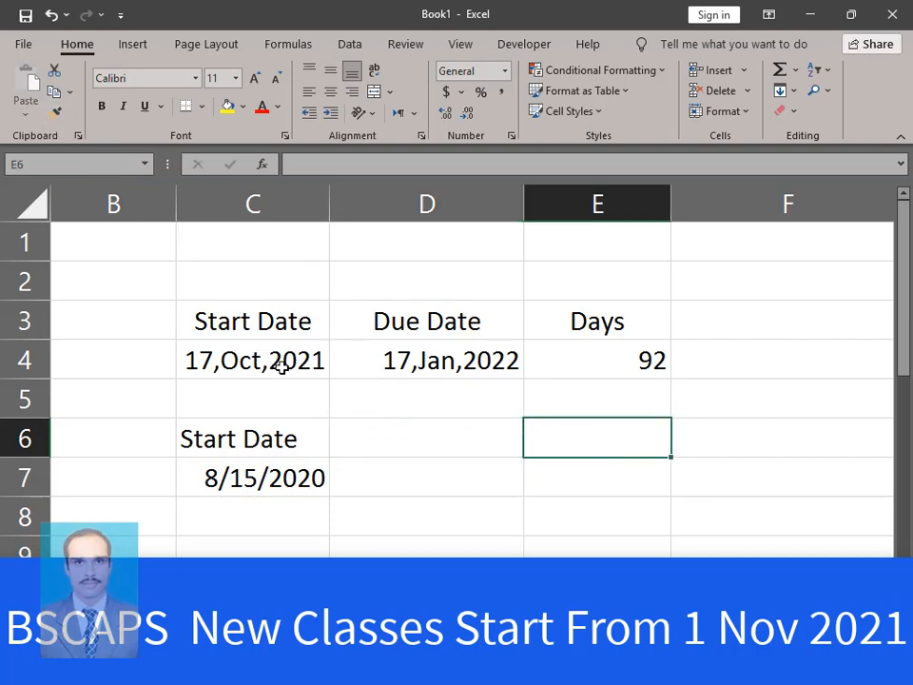
Copy the custom date format of C4 onto C7 and D7 with Format Painter.
click(279, 365)
double_click(57, 113)
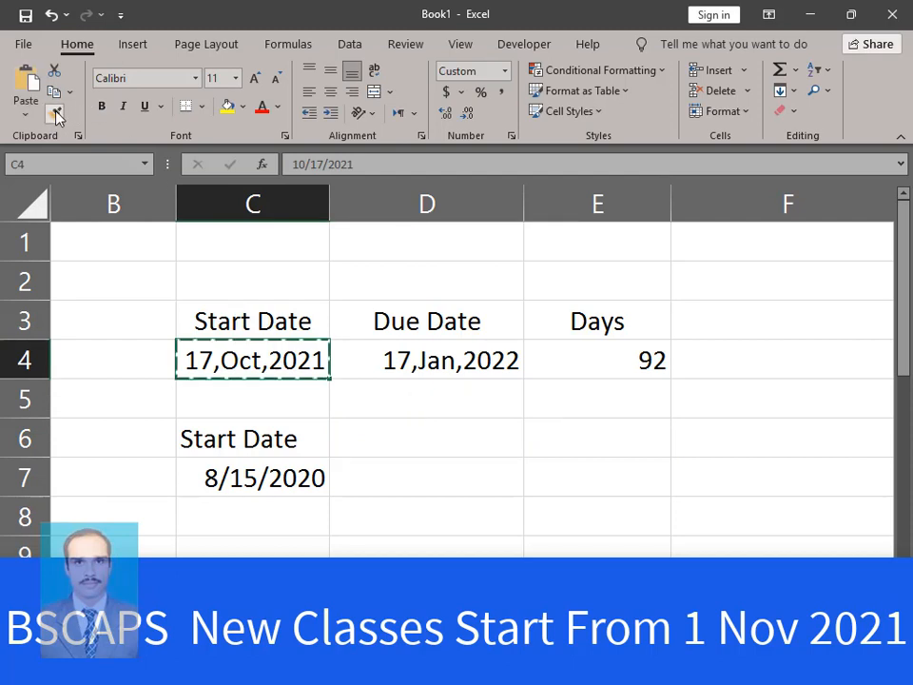
click(302, 479)
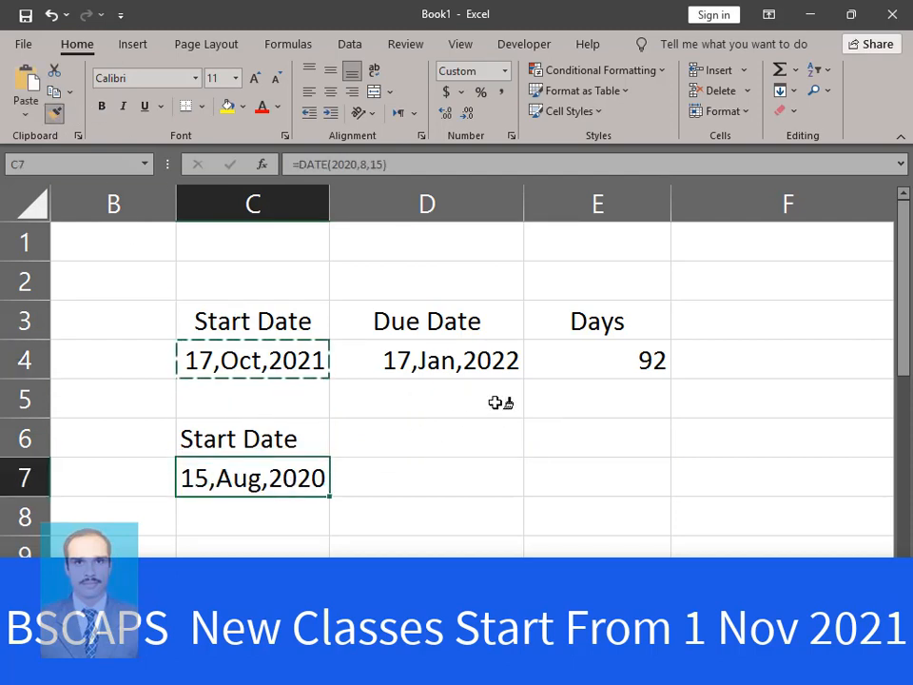
click(447, 481)
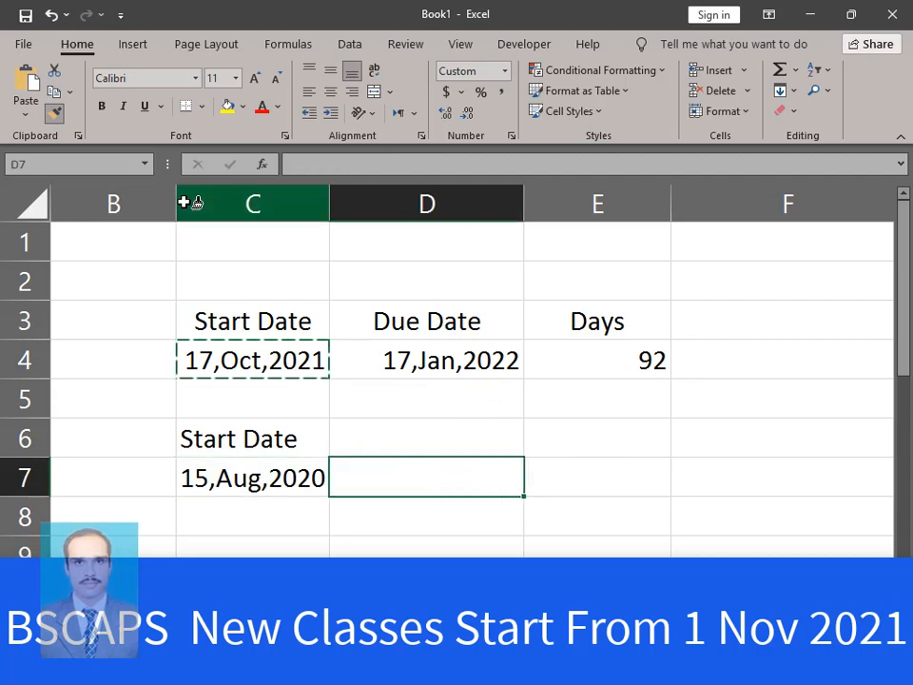
click(57, 114)
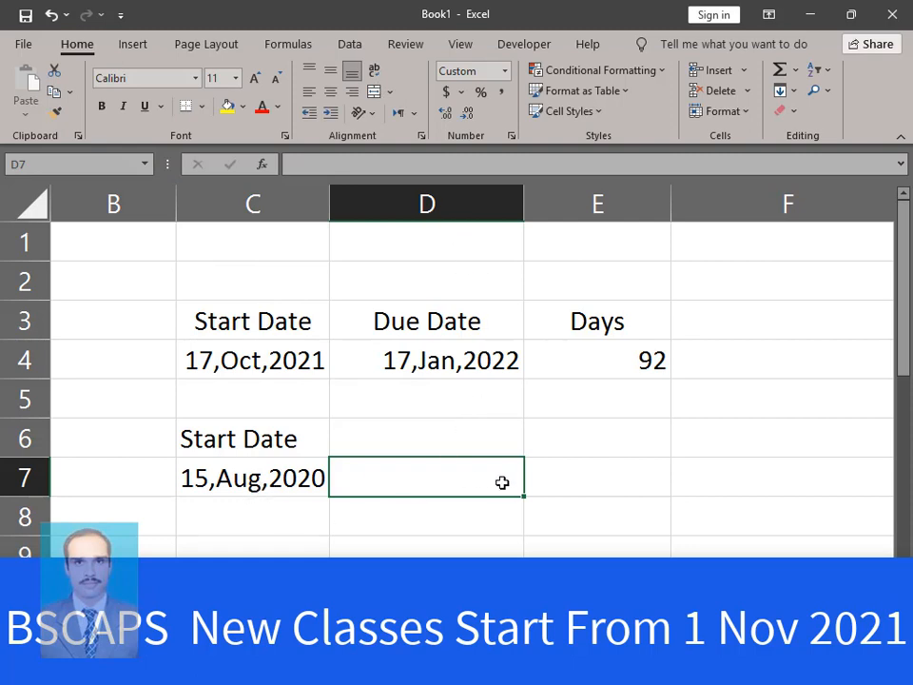
Enter the formula =EDATE(C7,10) in D7 to calculate the due date ten months after the start date.
text(=)
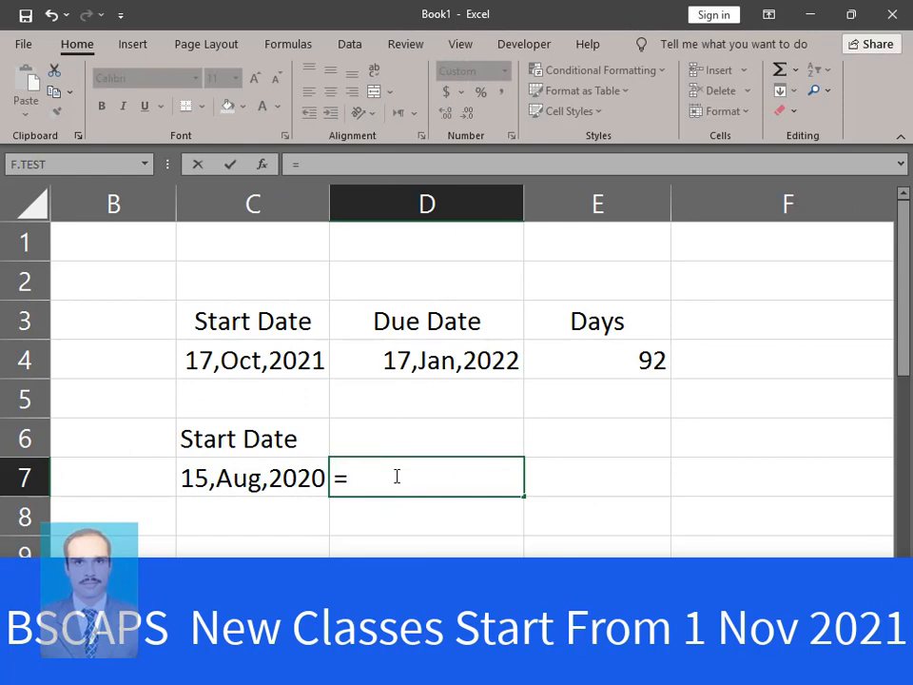
text(=)
key(BackSpace)
text(e)
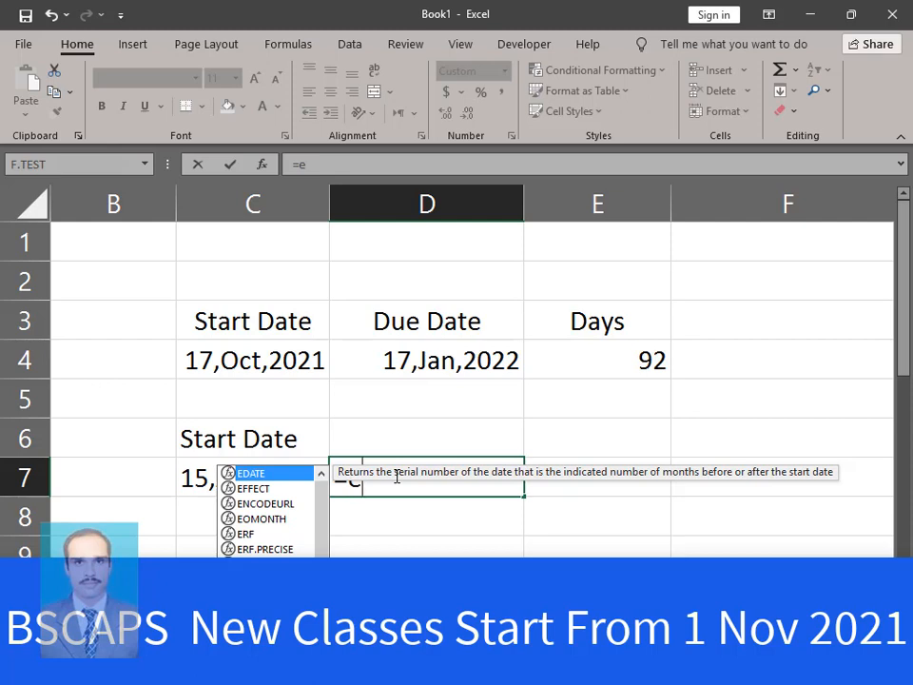
key(Tab)
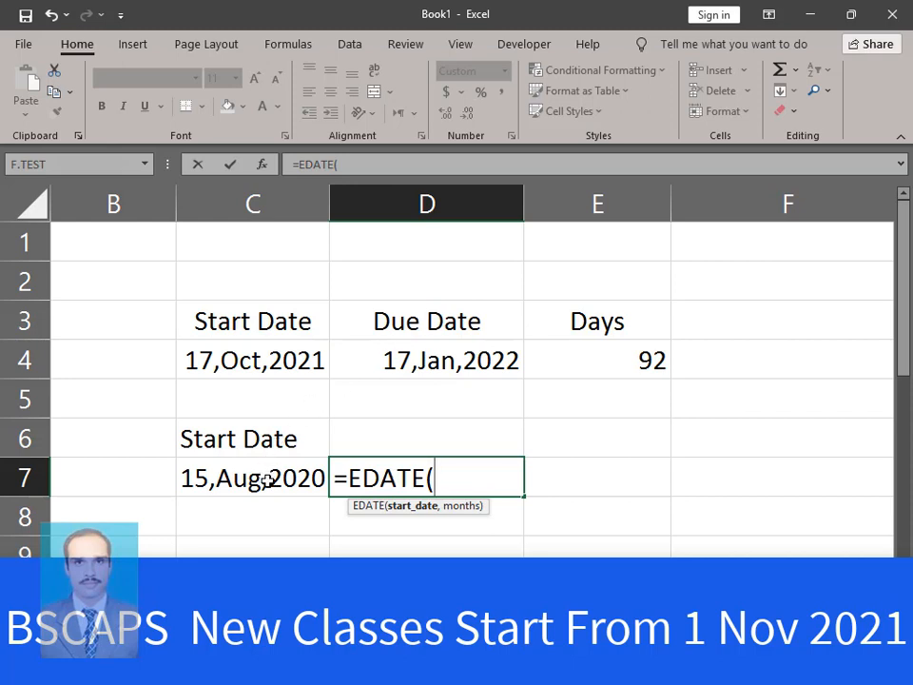
click(266, 480)
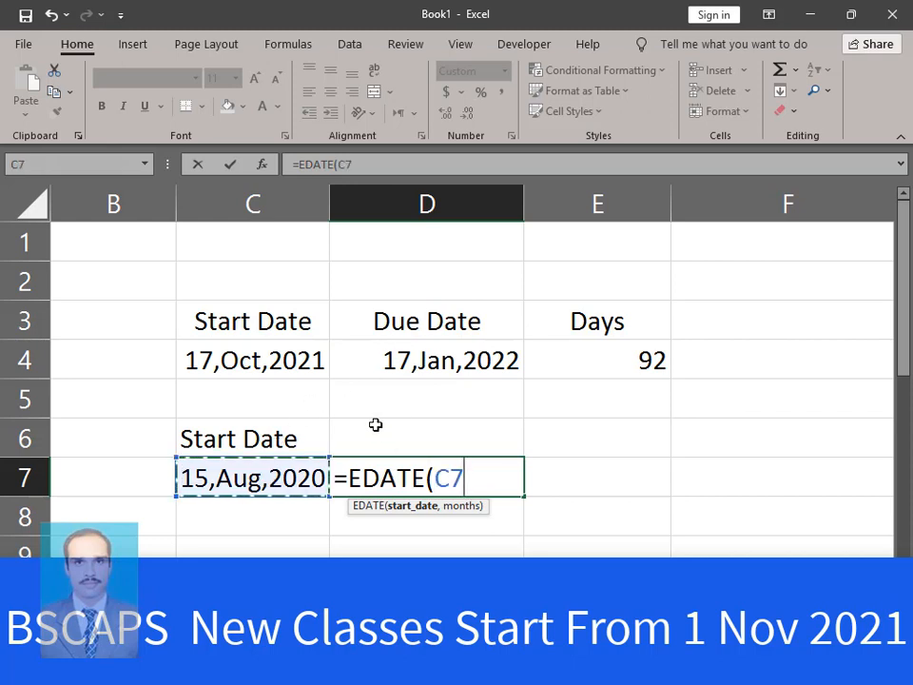
text(,)
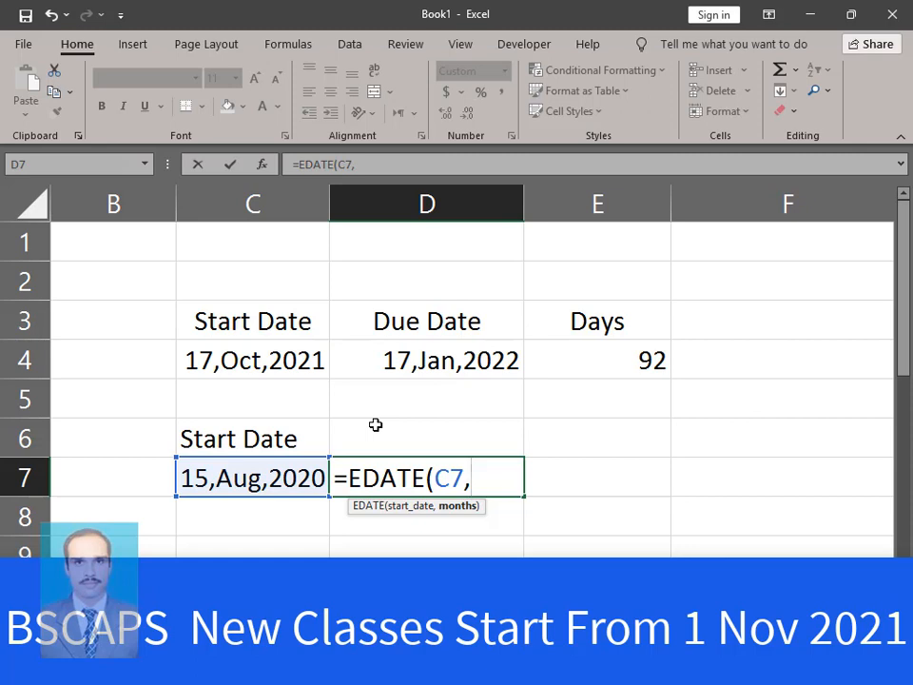
text(10))
key(Return)
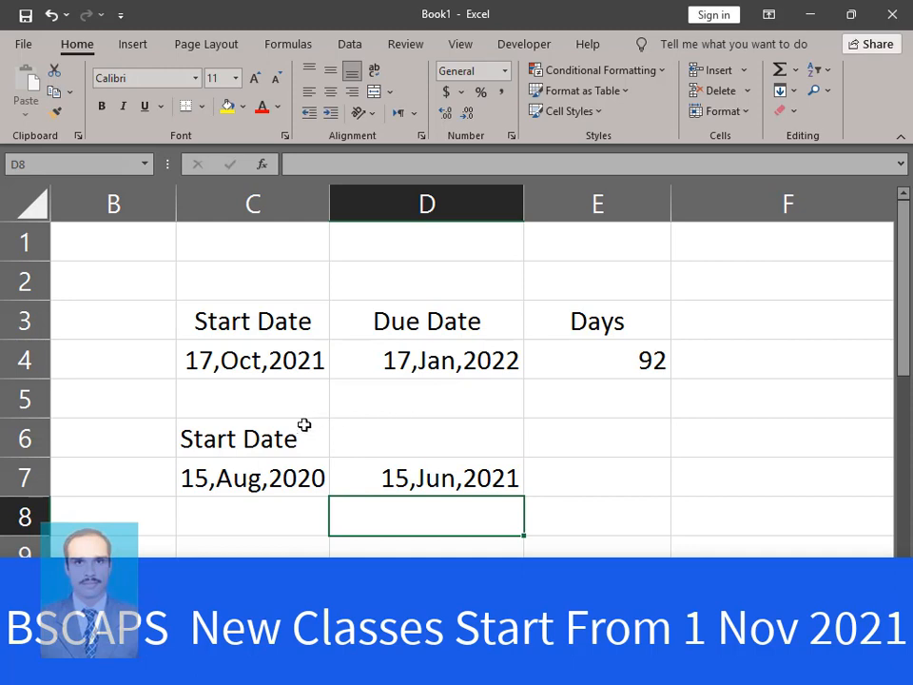
Change the year in the DATE formula of C7 to 2021, and check the due date formula in D7.
click(266, 480)
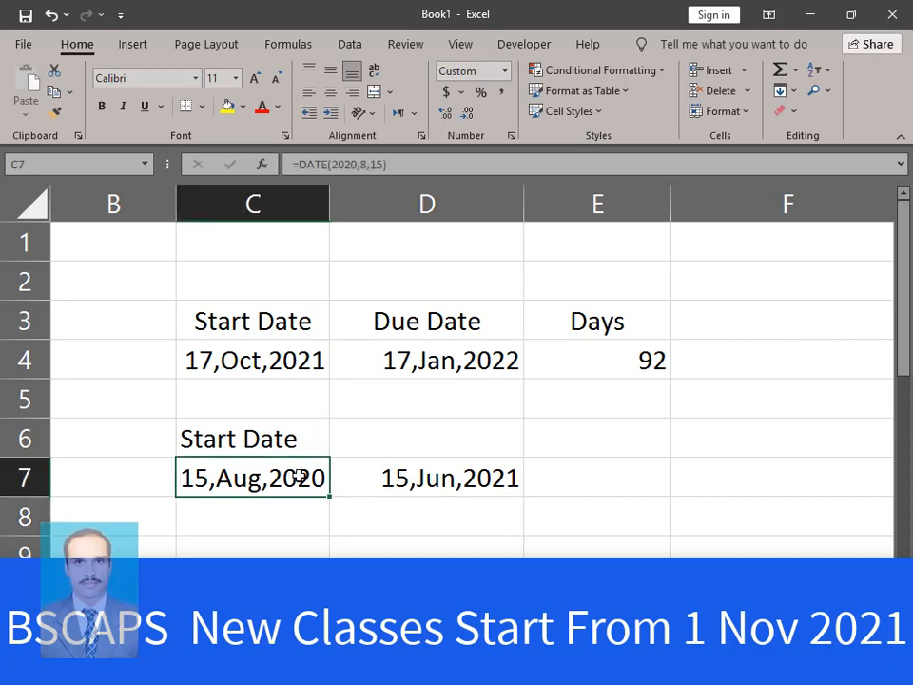
double_click(310, 475)
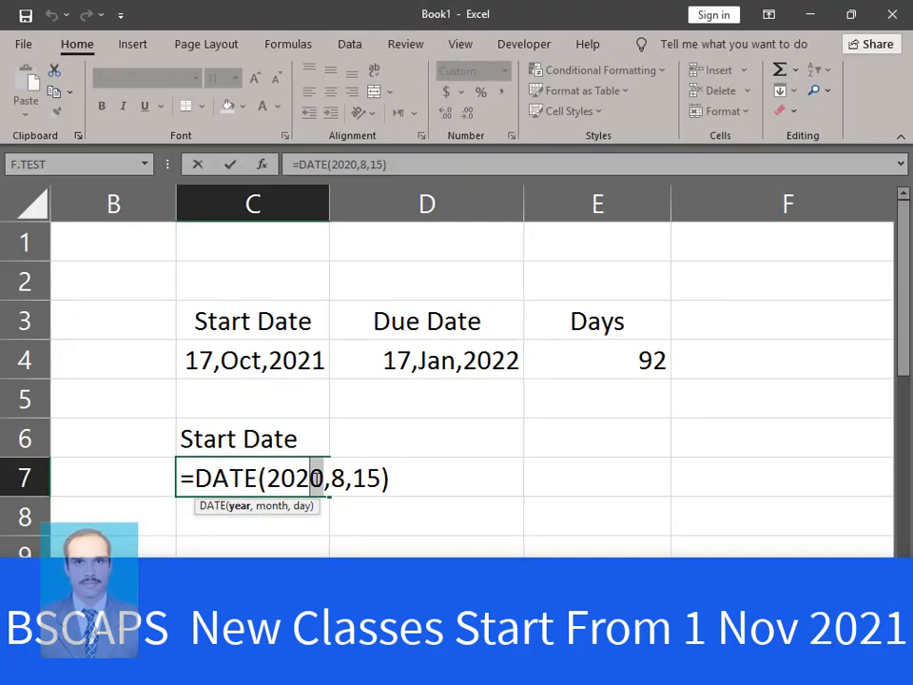
text(1)
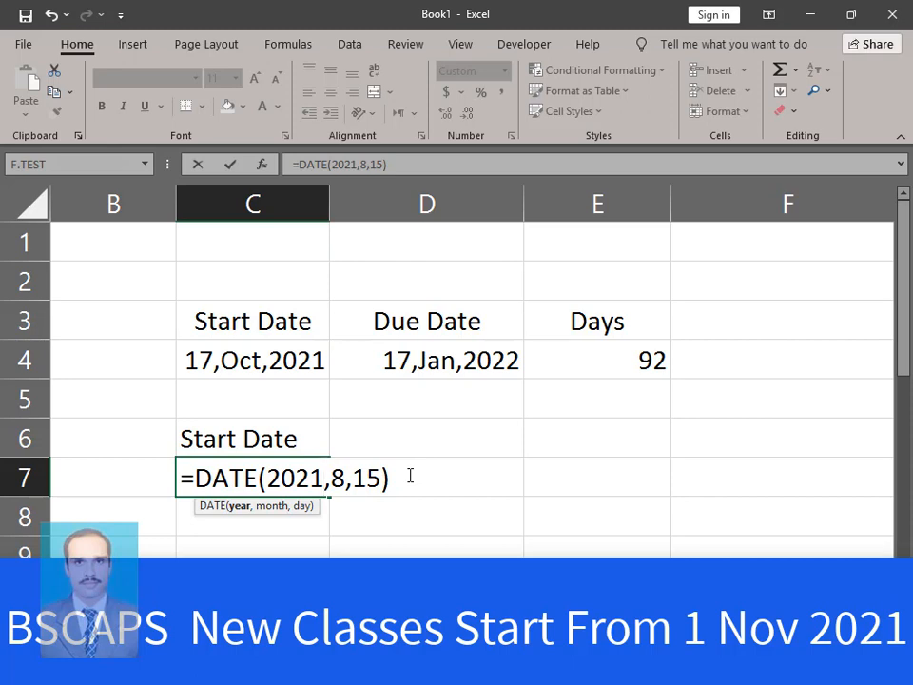
key(Return)
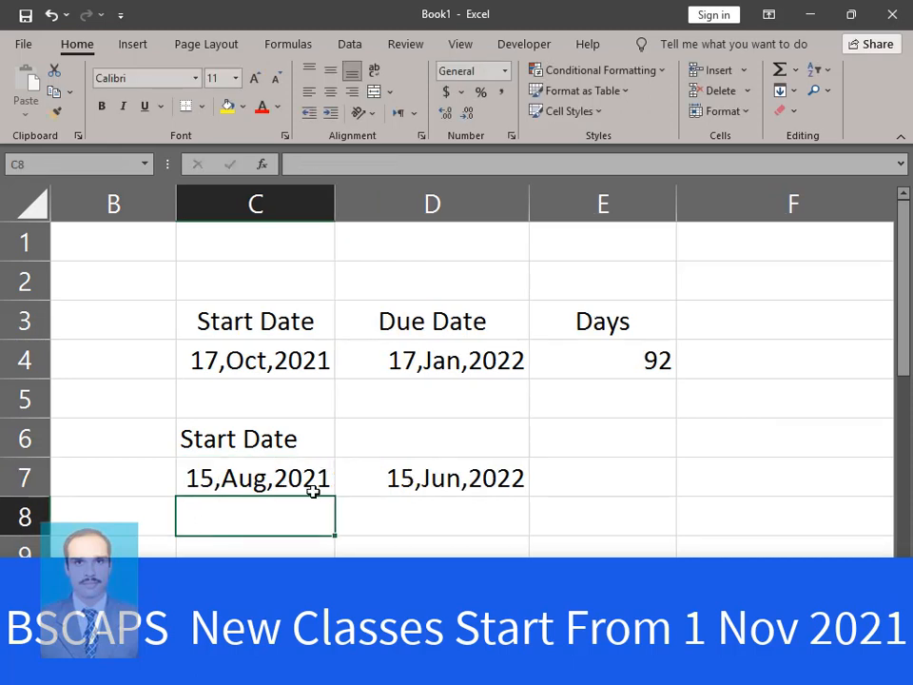
click(471, 479)
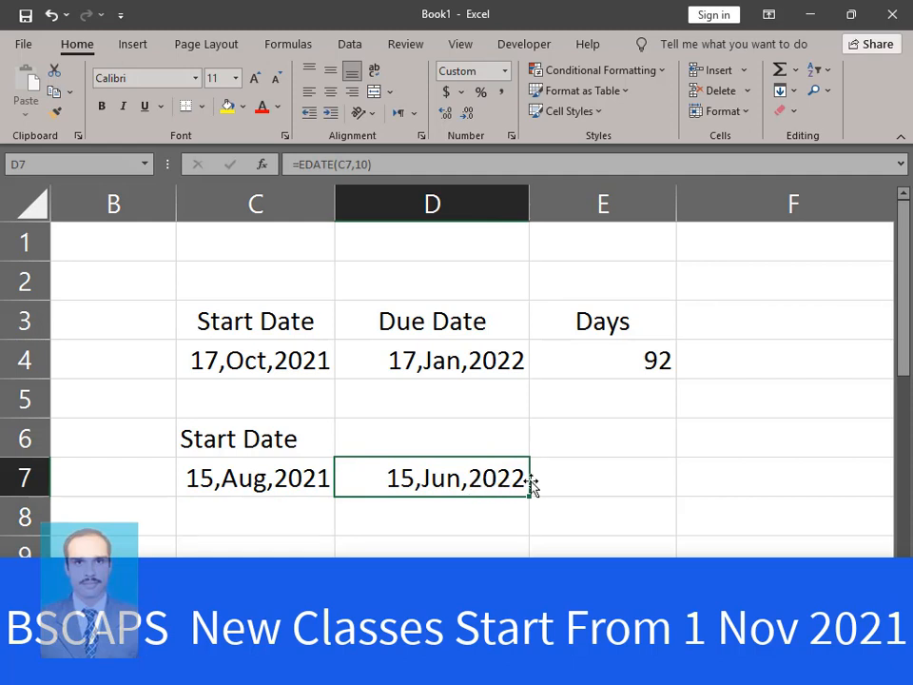
Fill the header formula of C6 across to D6, and enter the header "today" in E6.
click(615, 481)
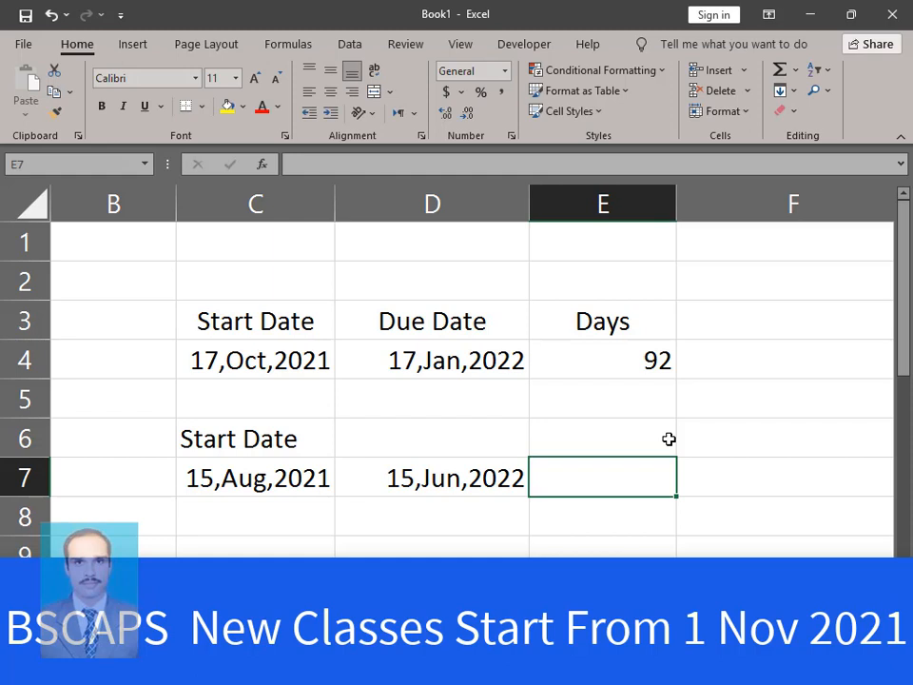
click(296, 441)
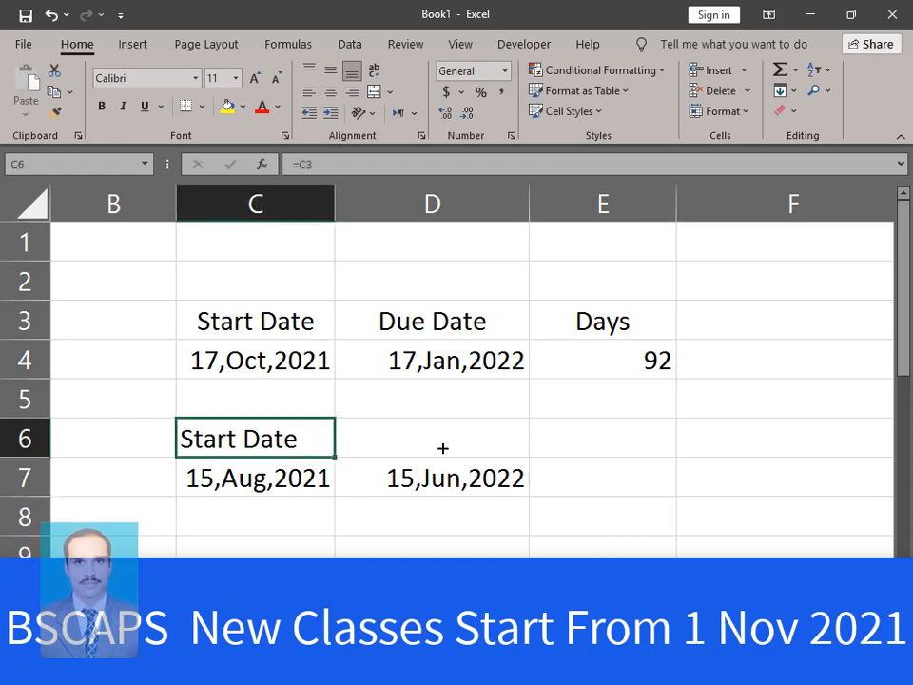
drag(442, 447, 513, 438)
click(633, 431)
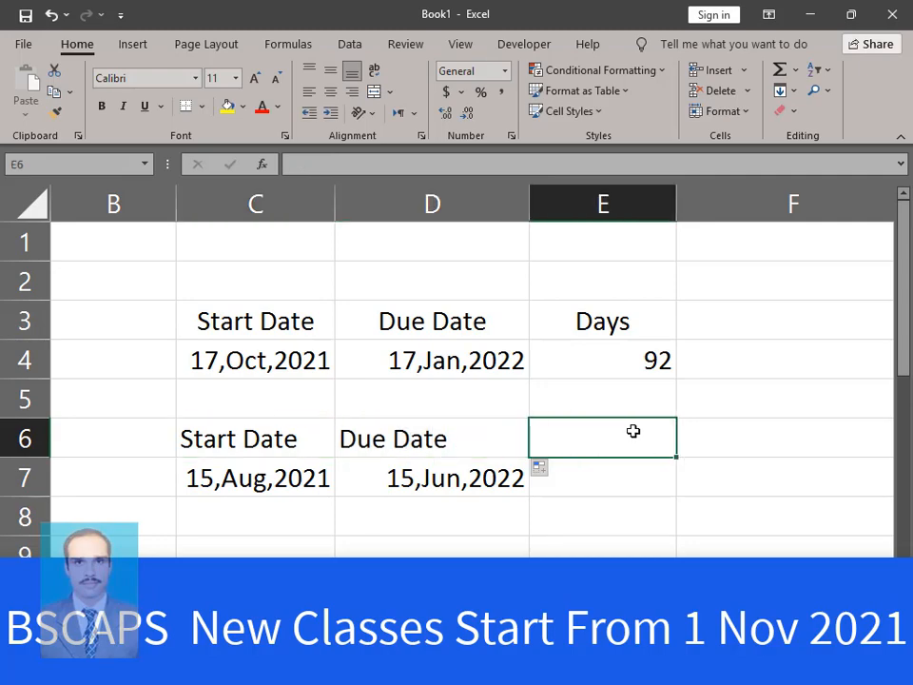
text(toda)
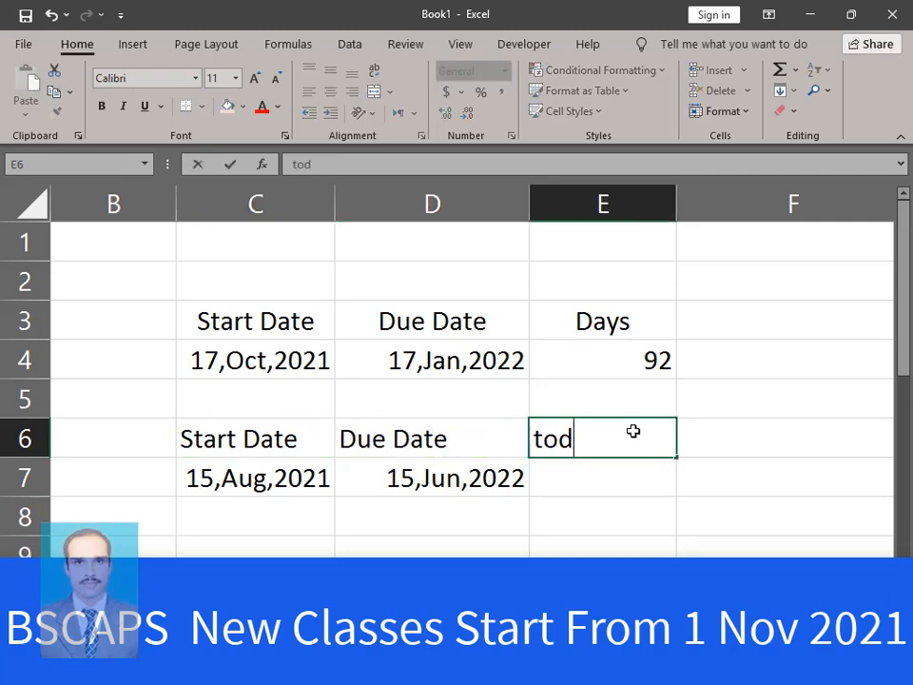
text(y)
key(Return)
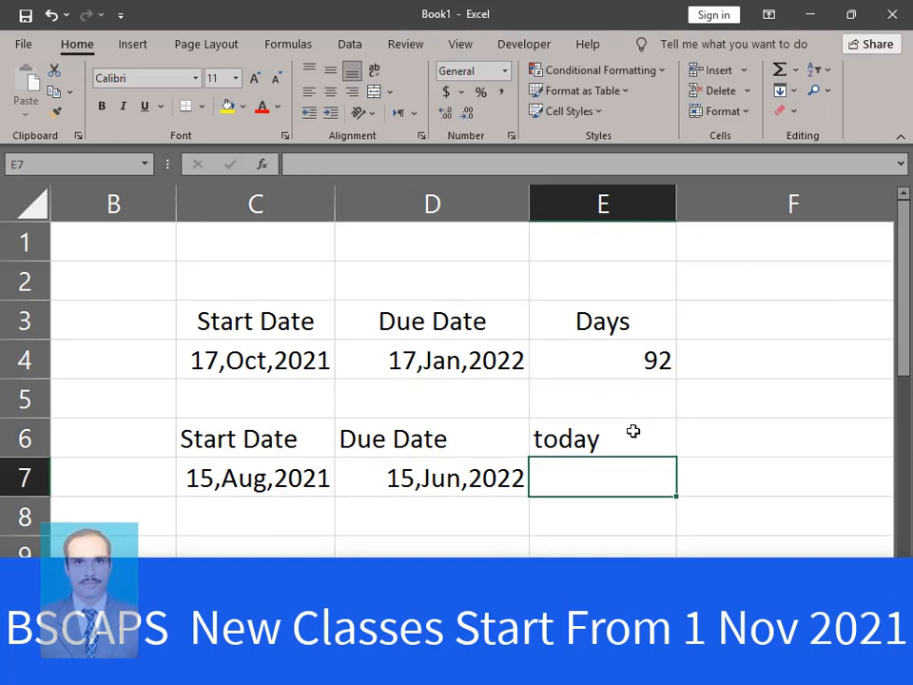
Enter the current date as a fixed value in E7, and clear the cell again.
key(ctrl+semicolon)
key(Return)
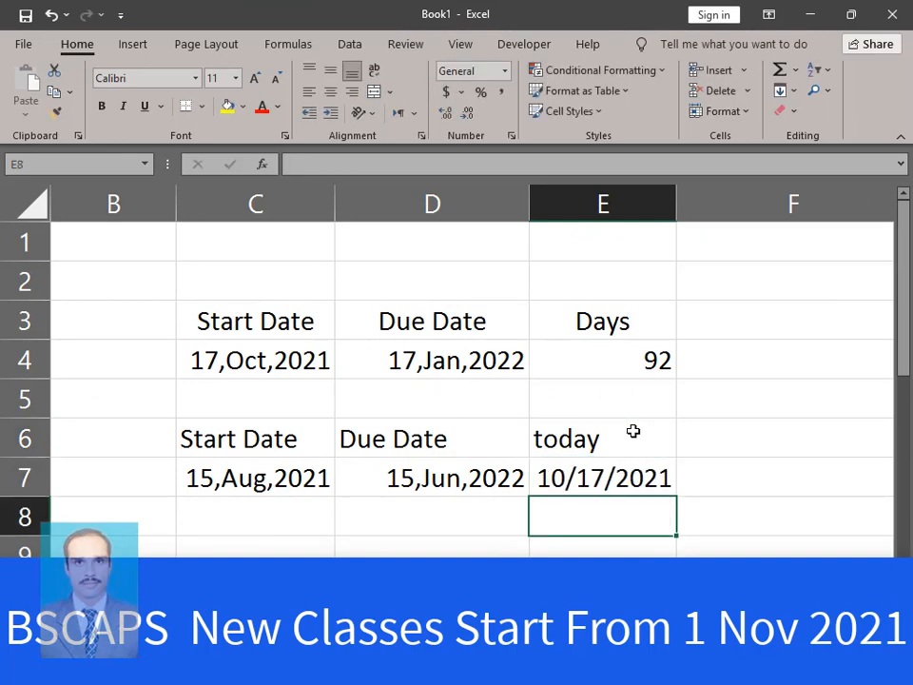
click(605, 479)
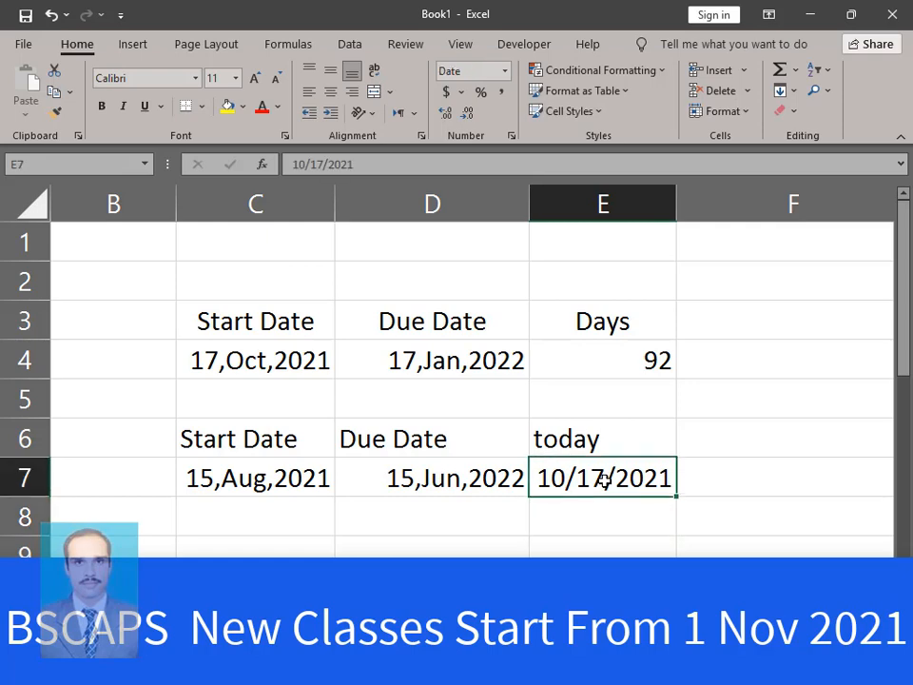
key(Delete)
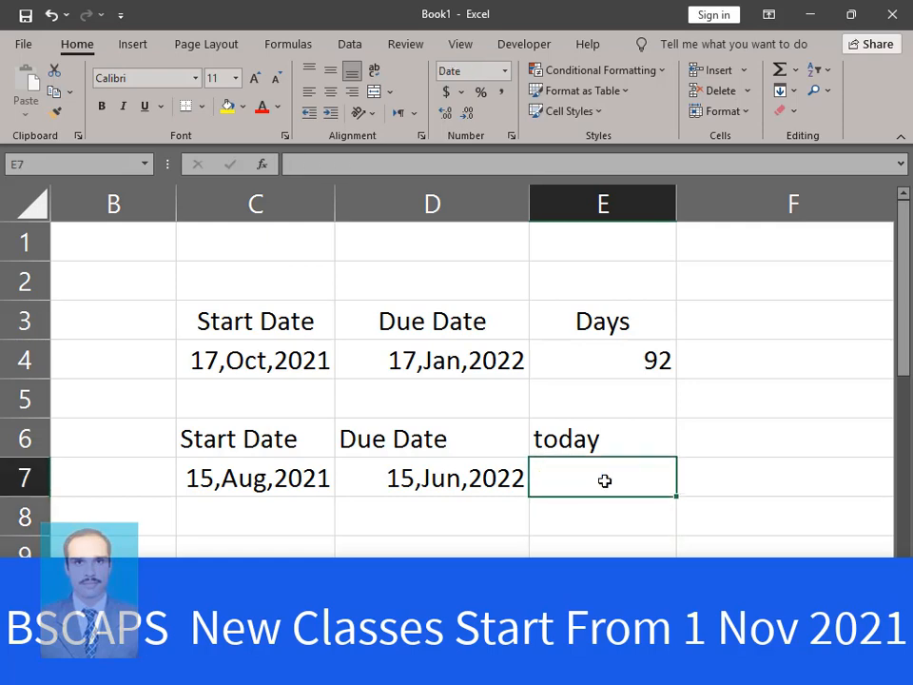
Enter the formula =TODAY() in E7 under the today header.
text(=to)
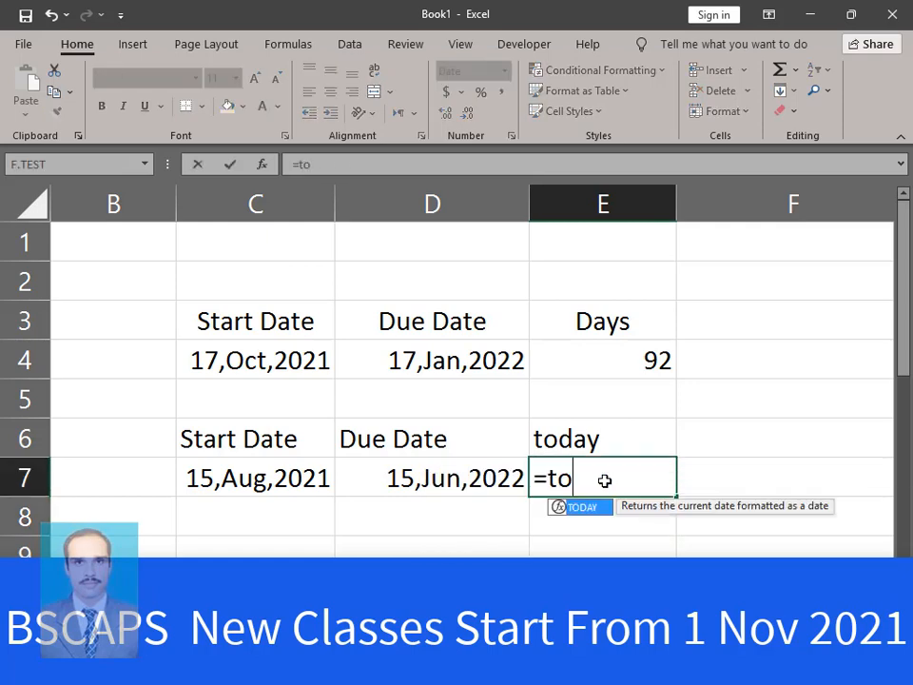
text(day)
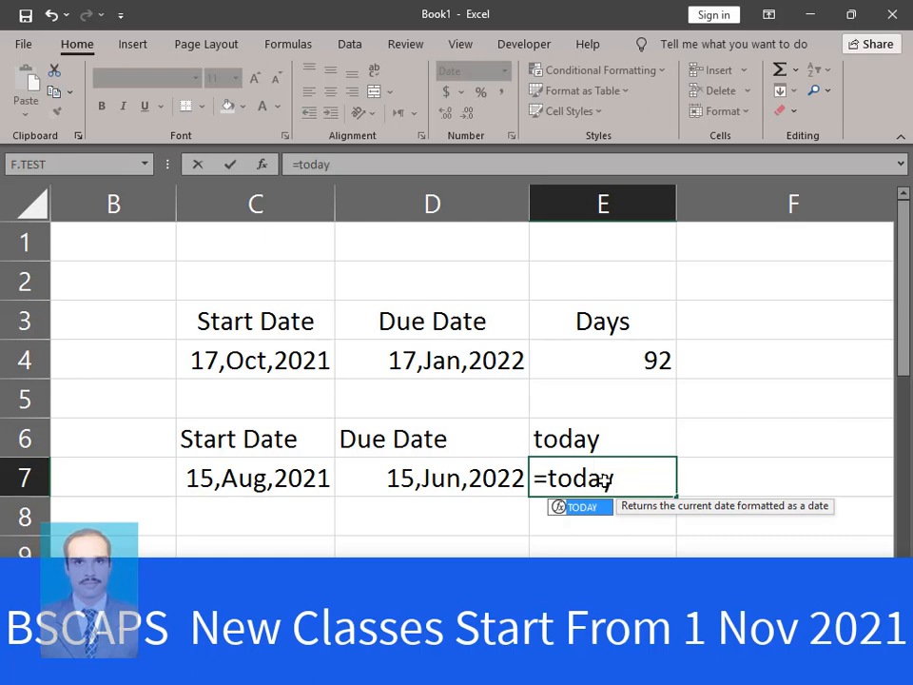
key(Tab)
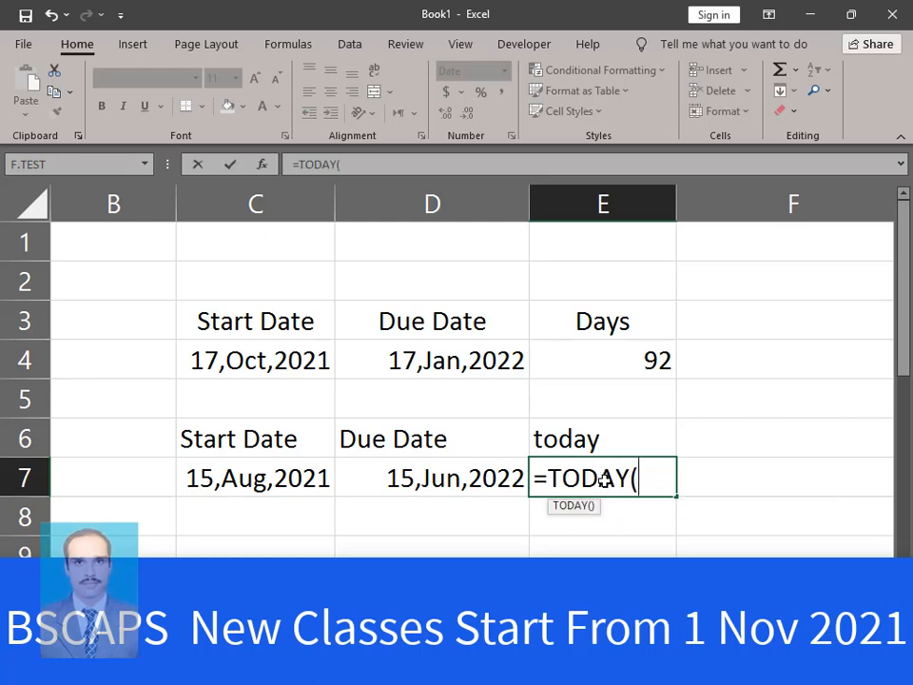
text())
key(Return)
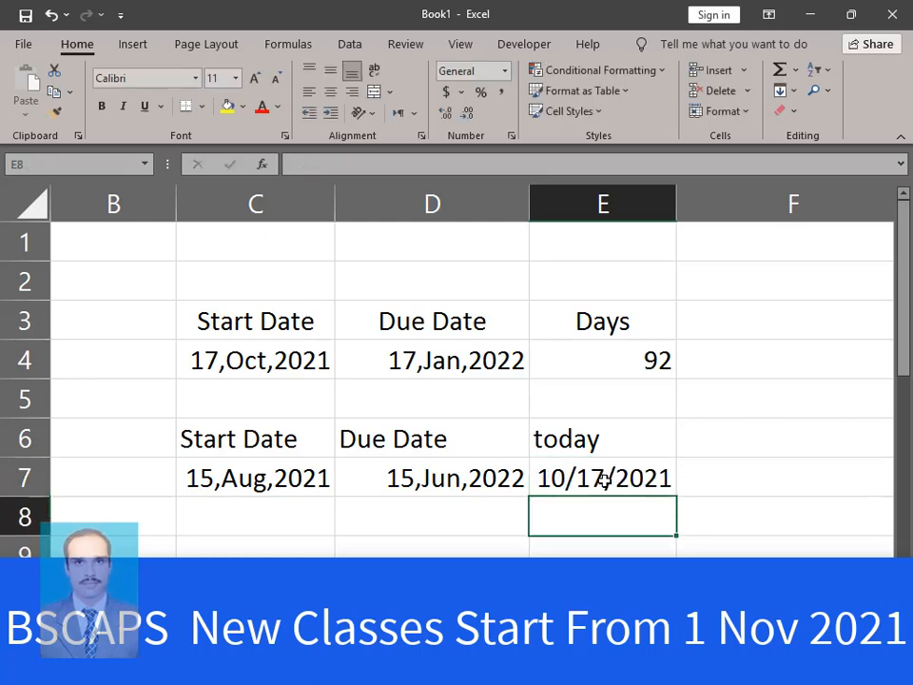
click(605, 480)
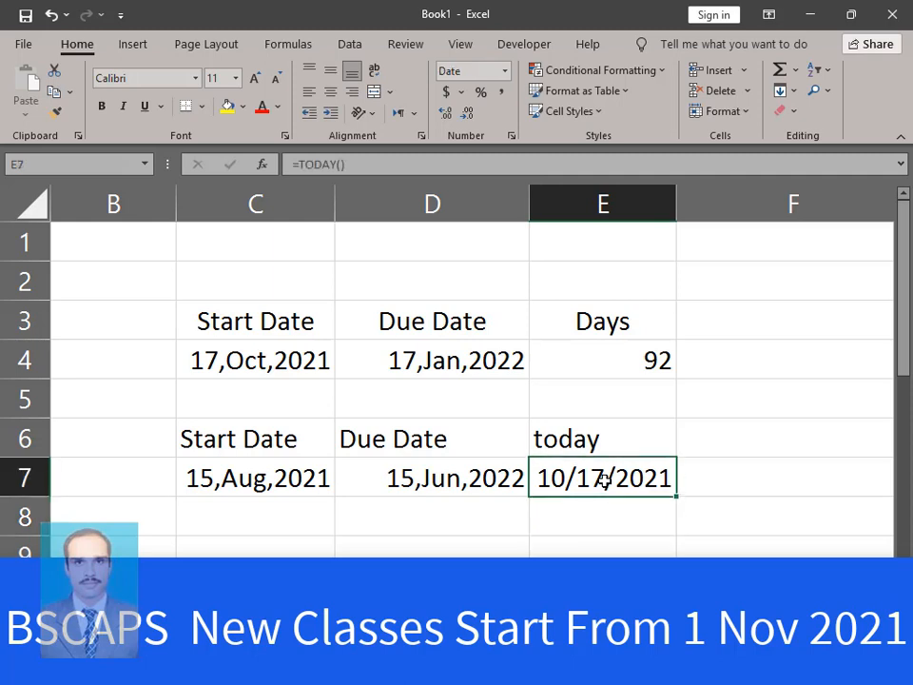
Copy the custom date format of D7 onto E7 with Format Painter, and autofit the width of column E.
click(453, 481)
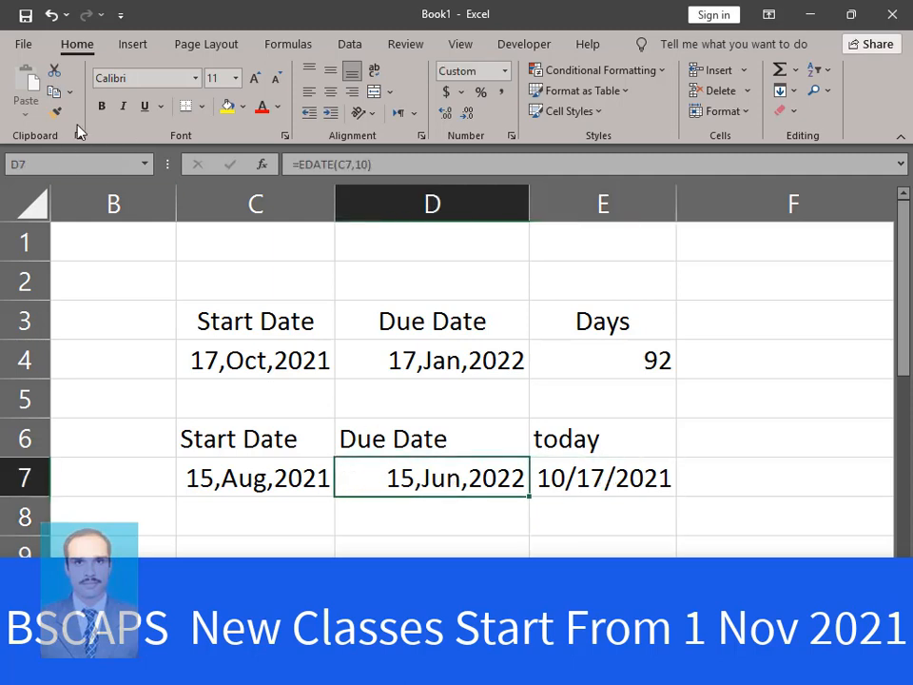
click(55, 112)
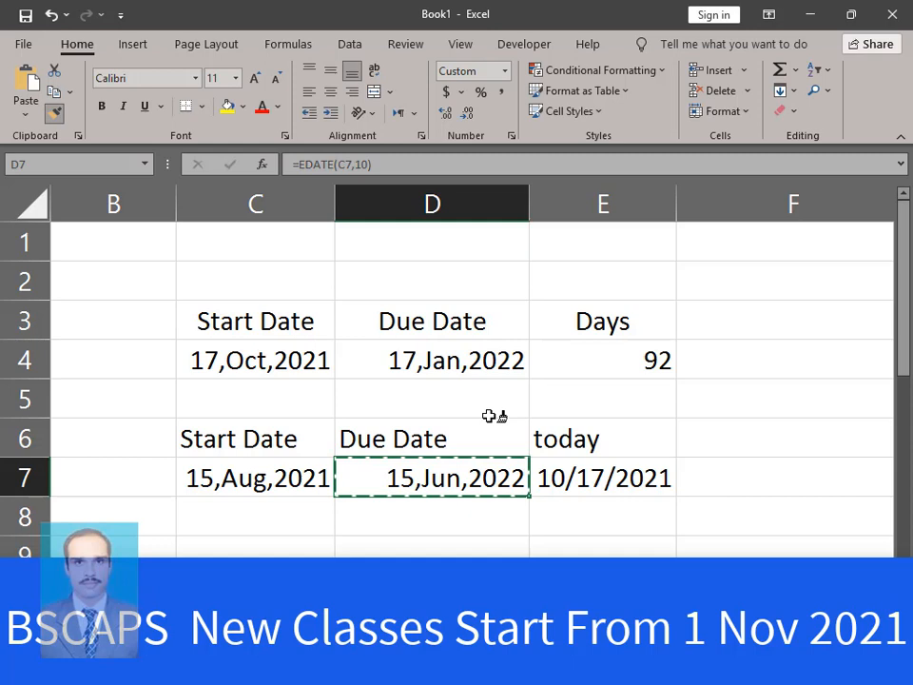
click(620, 476)
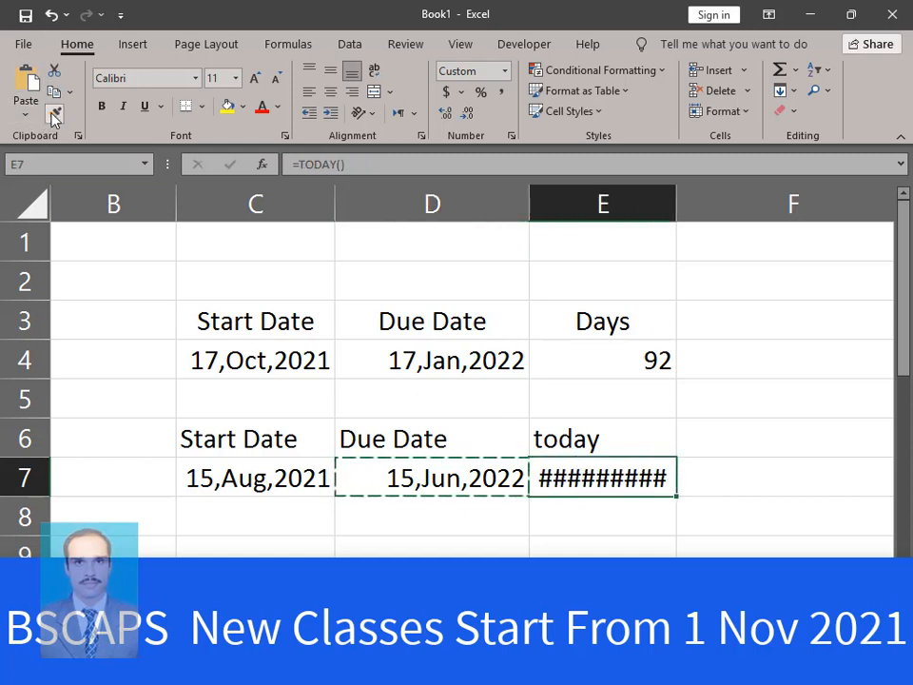
key(Escape)
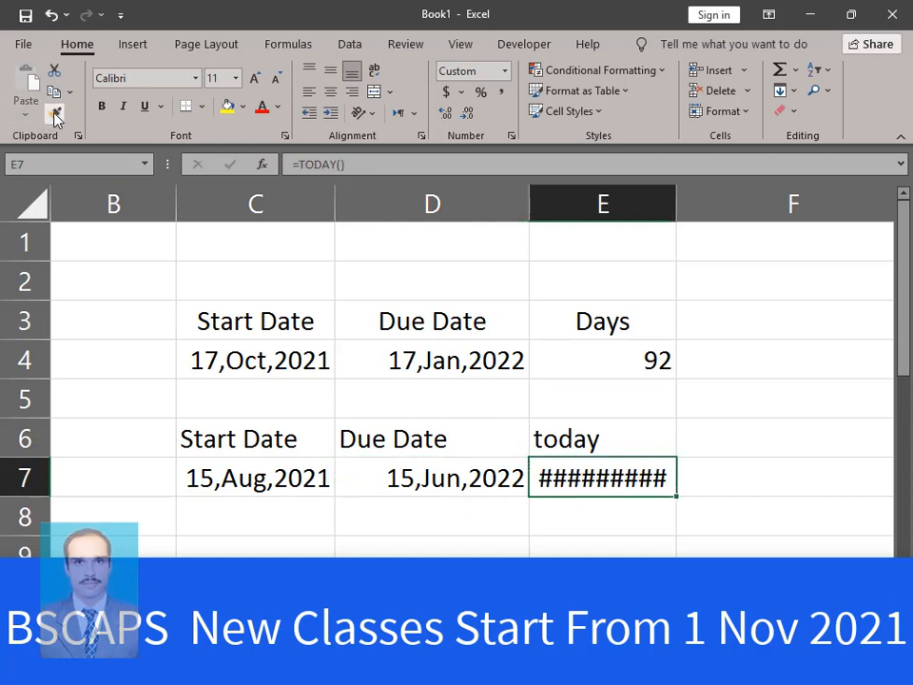
double_click(680, 207)
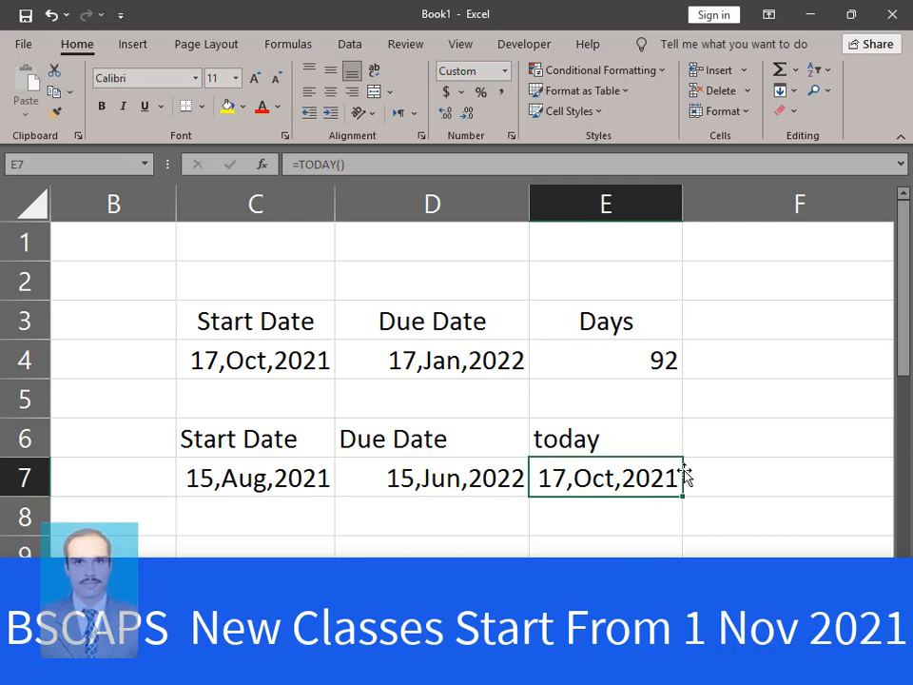
Enter the header "days" in F6 beside the today header.
click(767, 434)
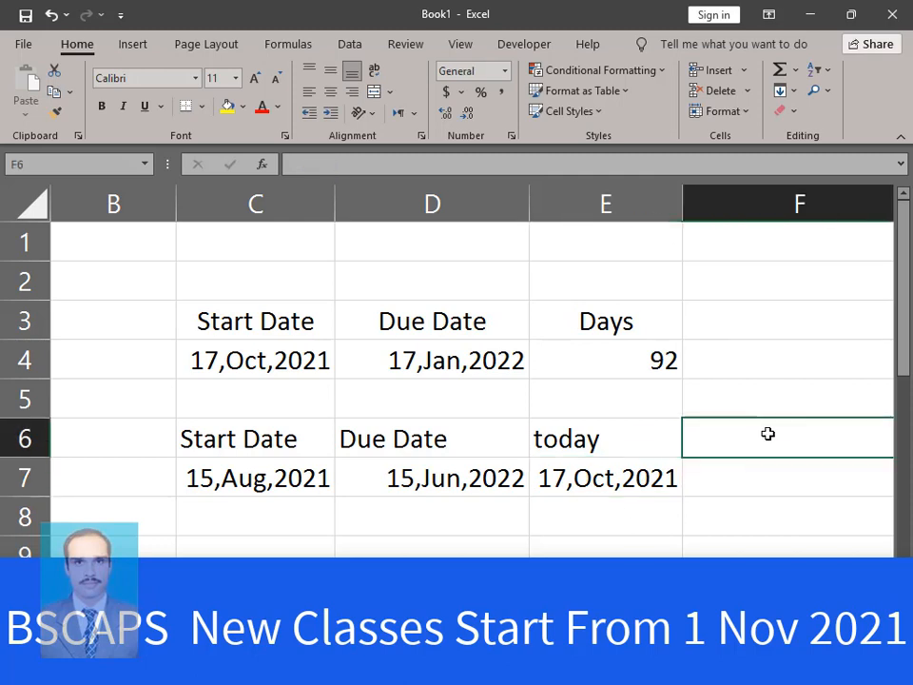
text(day)
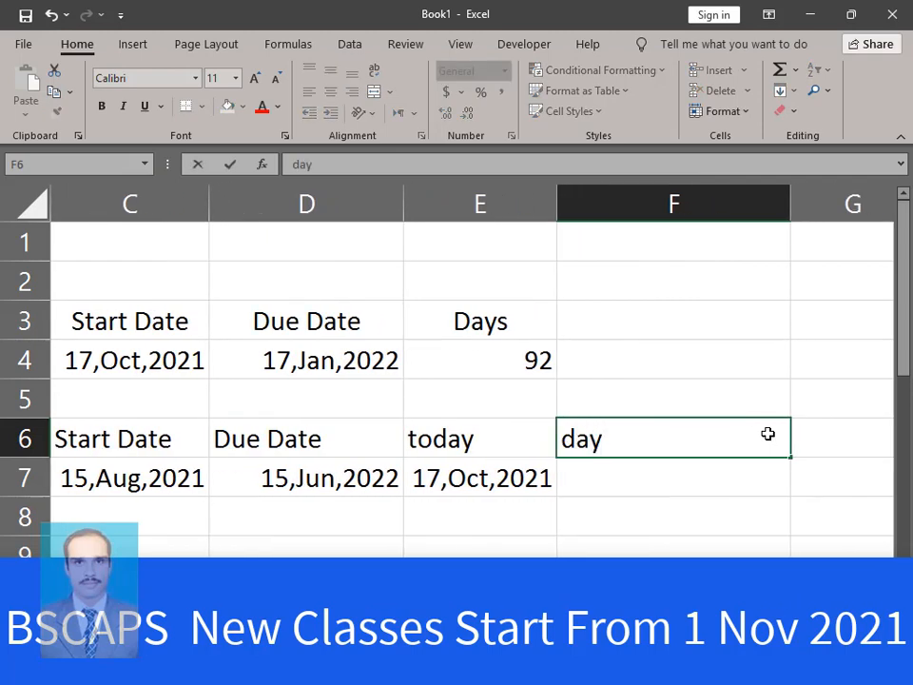
text(s)
key(Return)
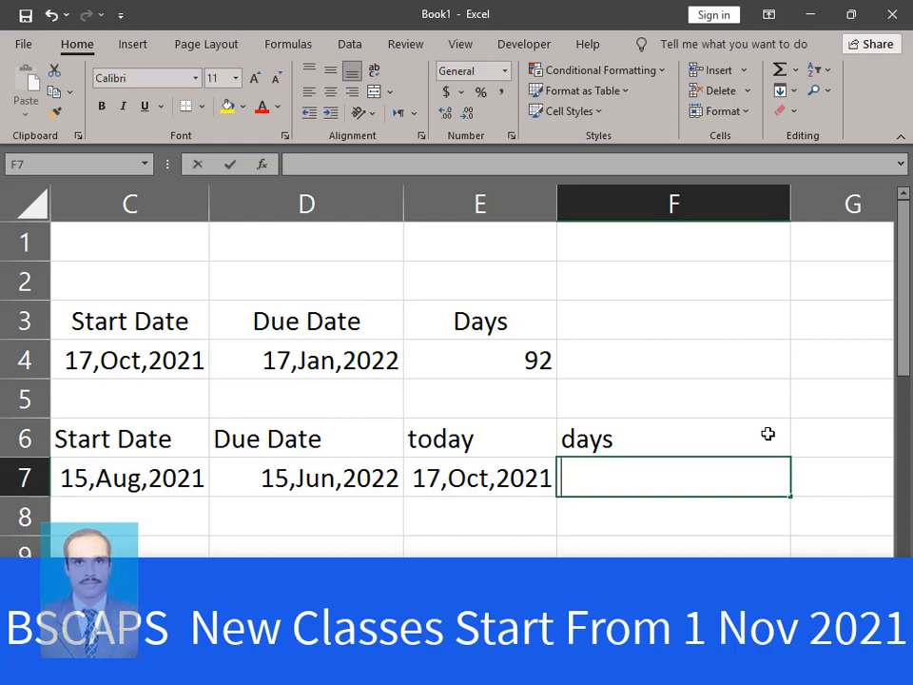
Try the formula =E7-D7 in F7 for the days between today and the due date, and clear it.
text(=)
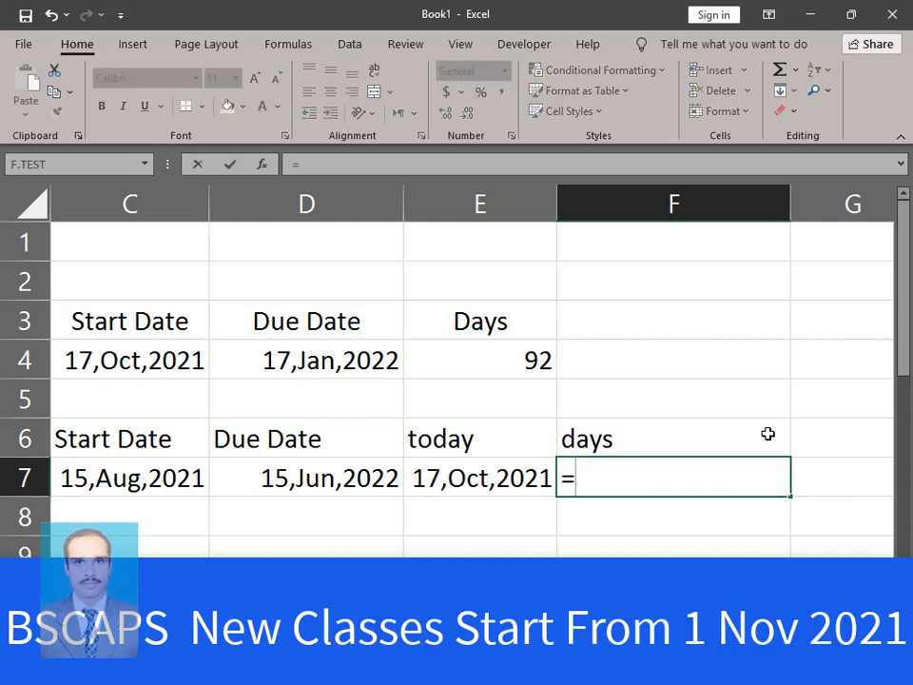
click(496, 478)
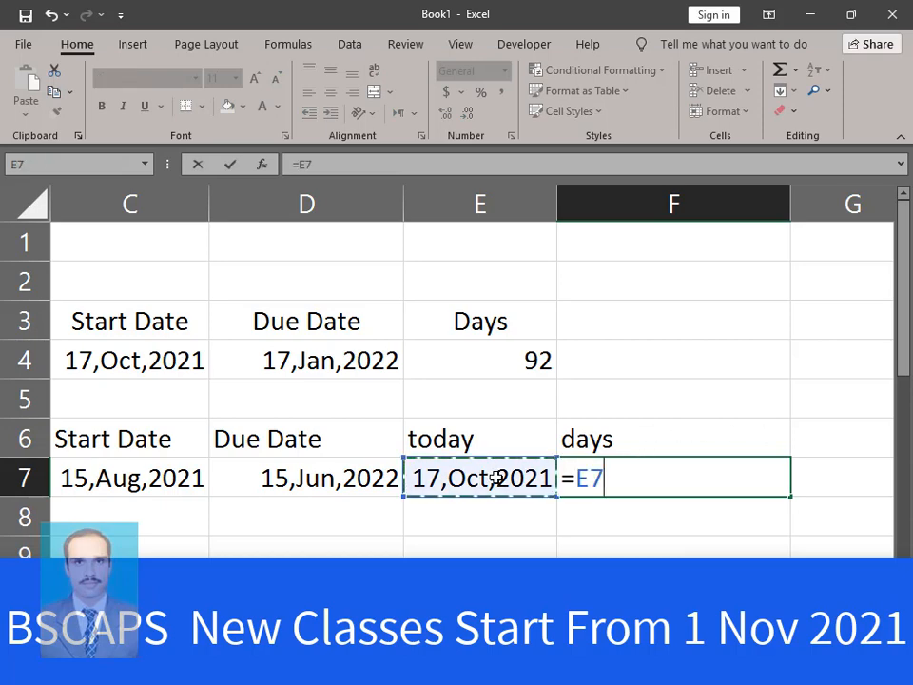
text(-)
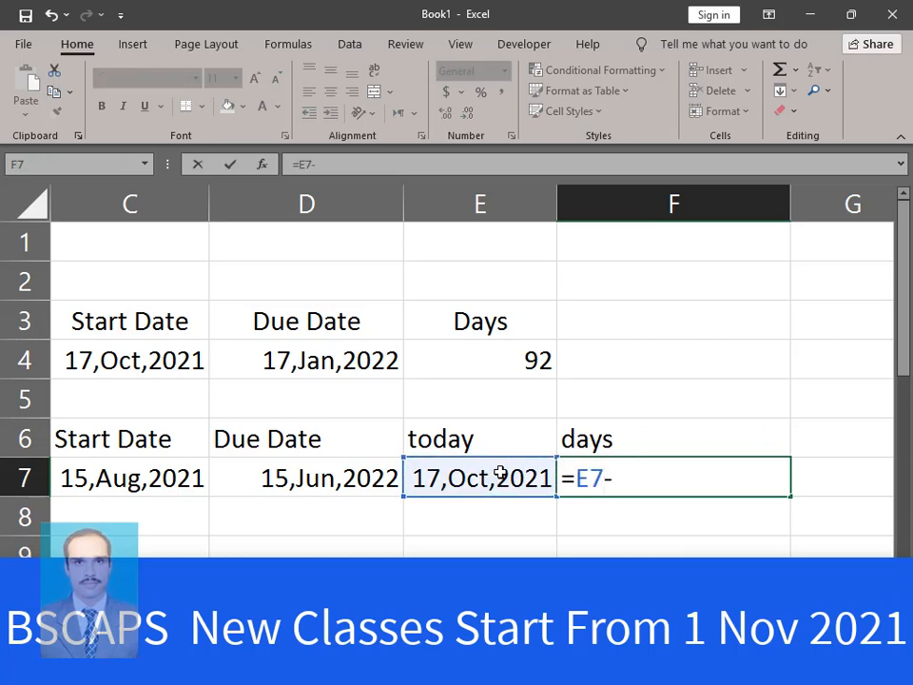
click(306, 475)
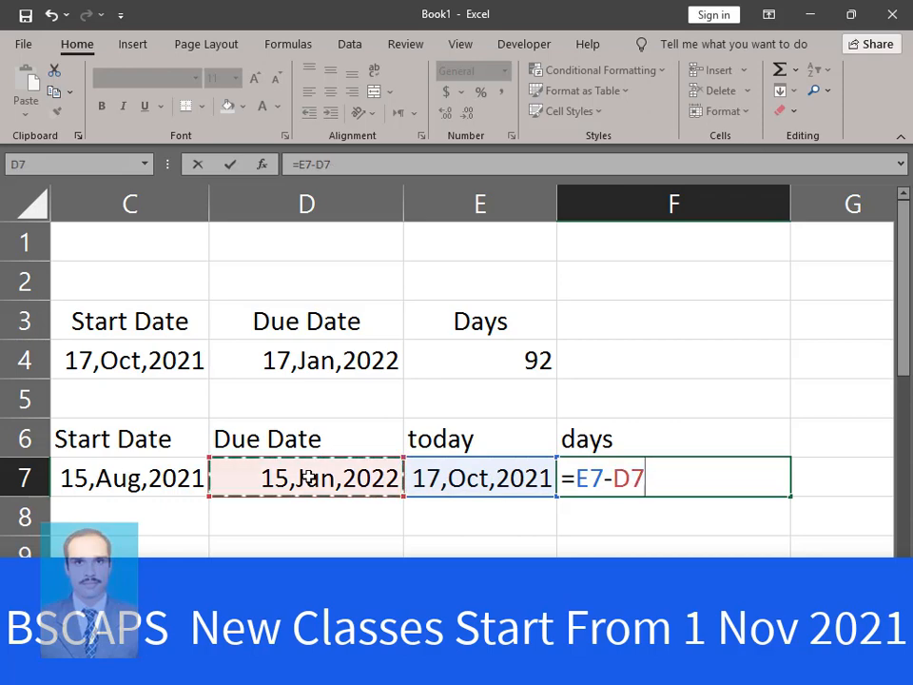
key(Return)
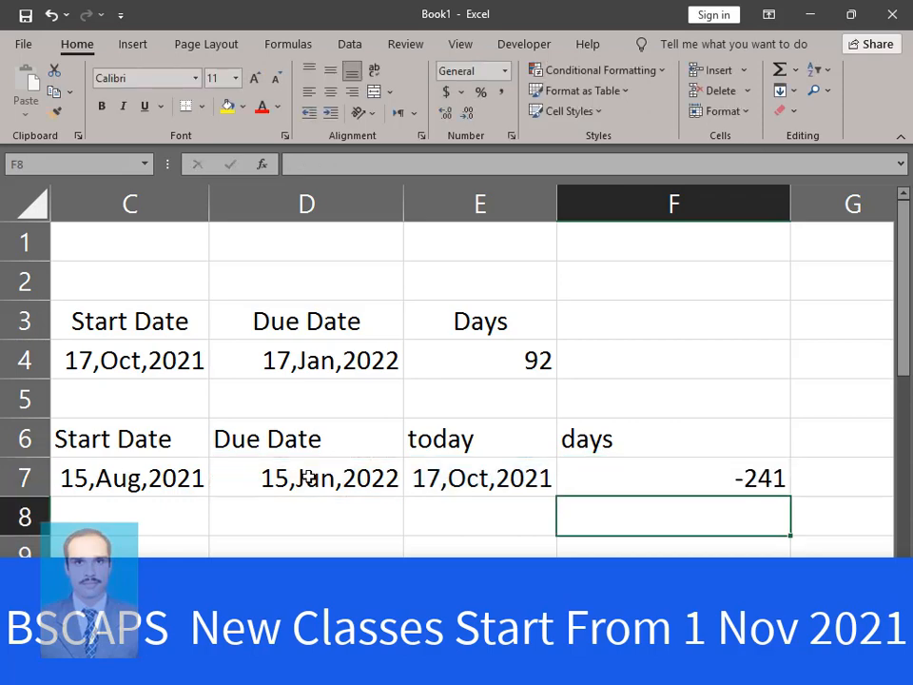
click(752, 477)
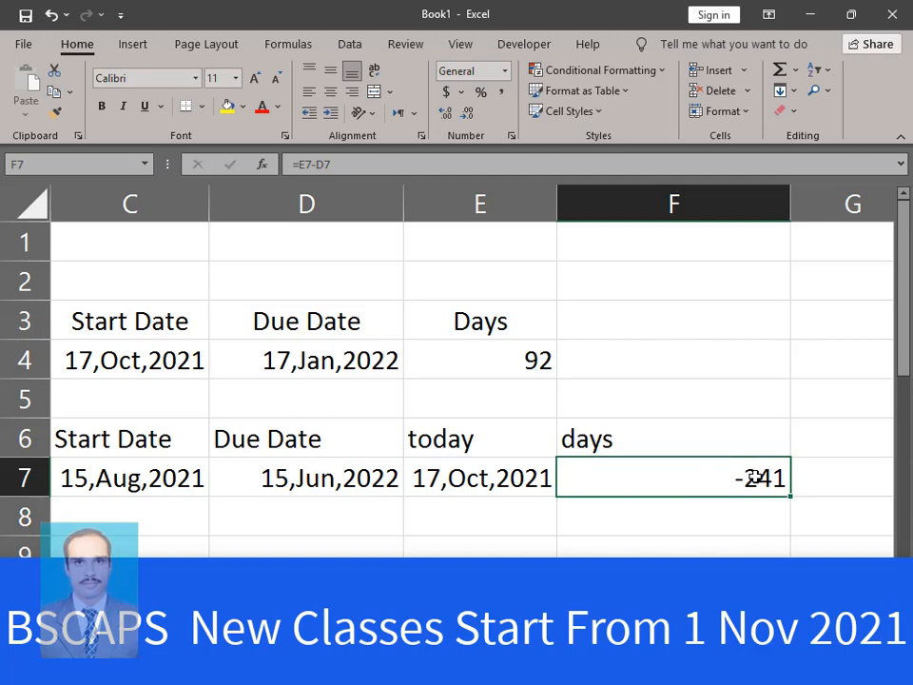
key(Delete)
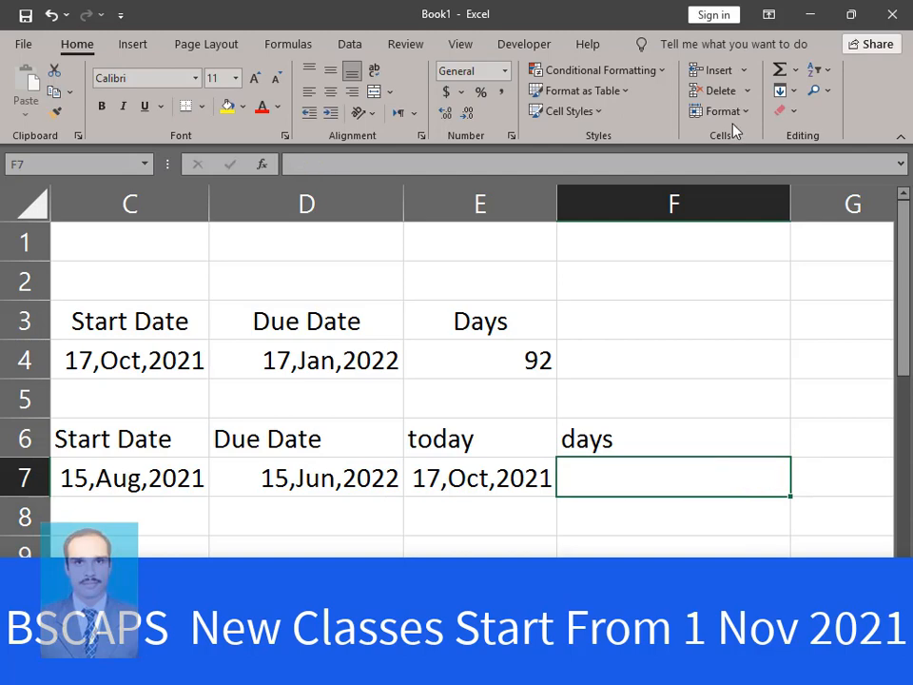
Enter the formula =D7-E7 in F7 to calculate the days remaining from today until the due date.
text(=)
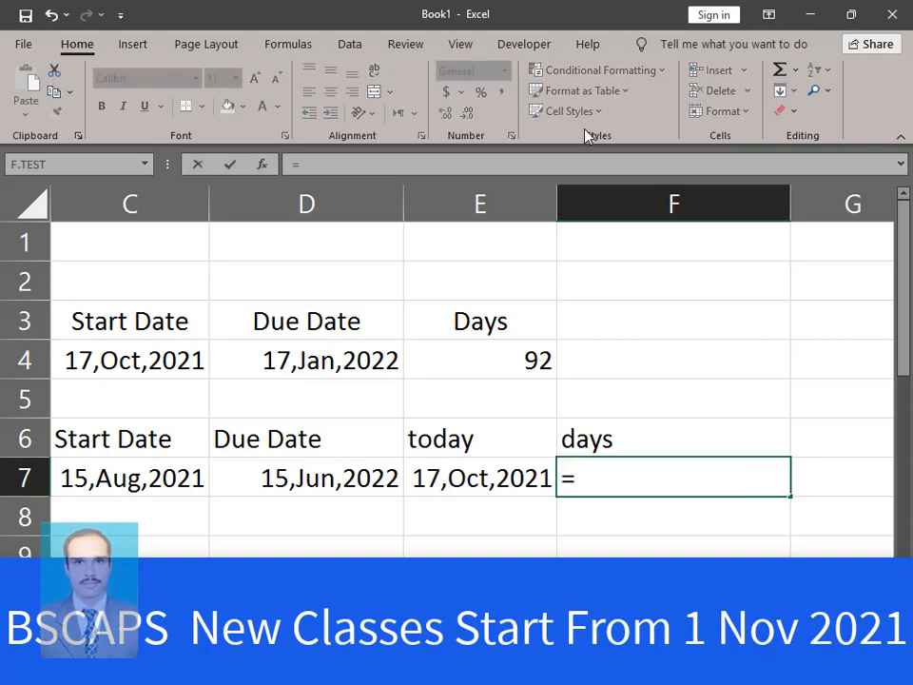
click(337, 480)
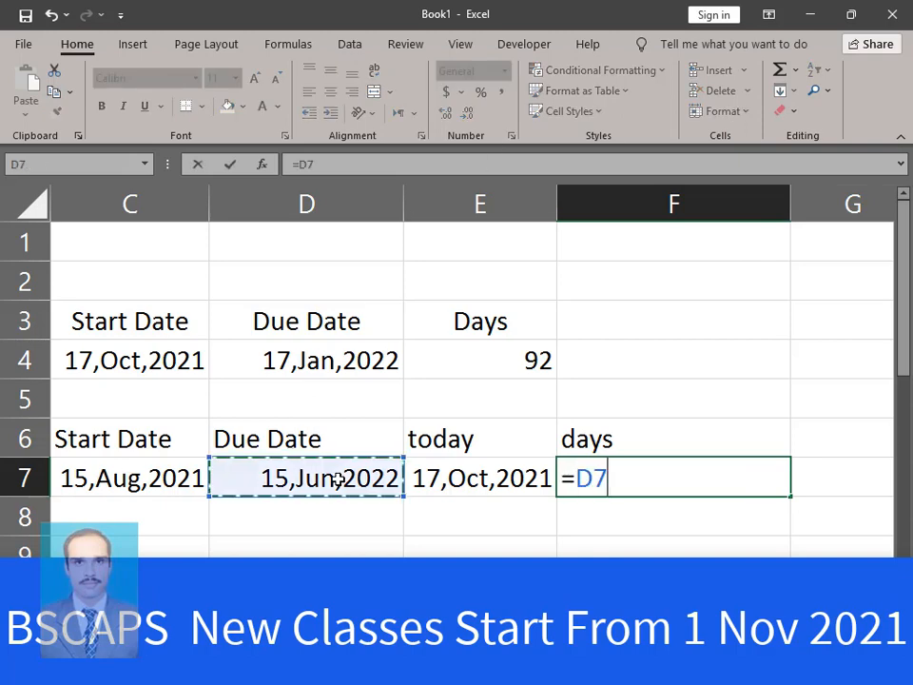
text(-)
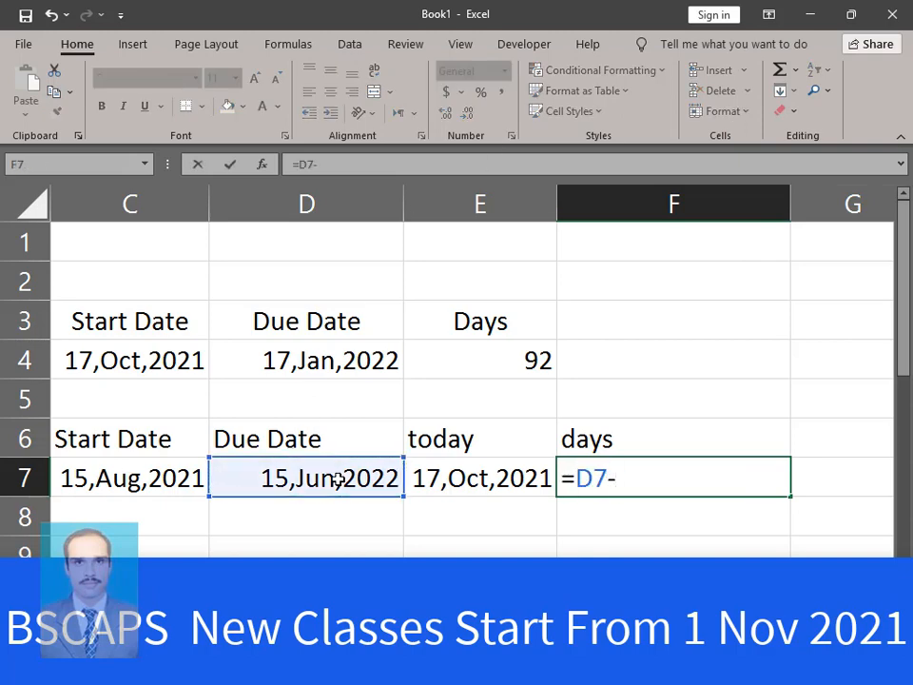
click(498, 485)
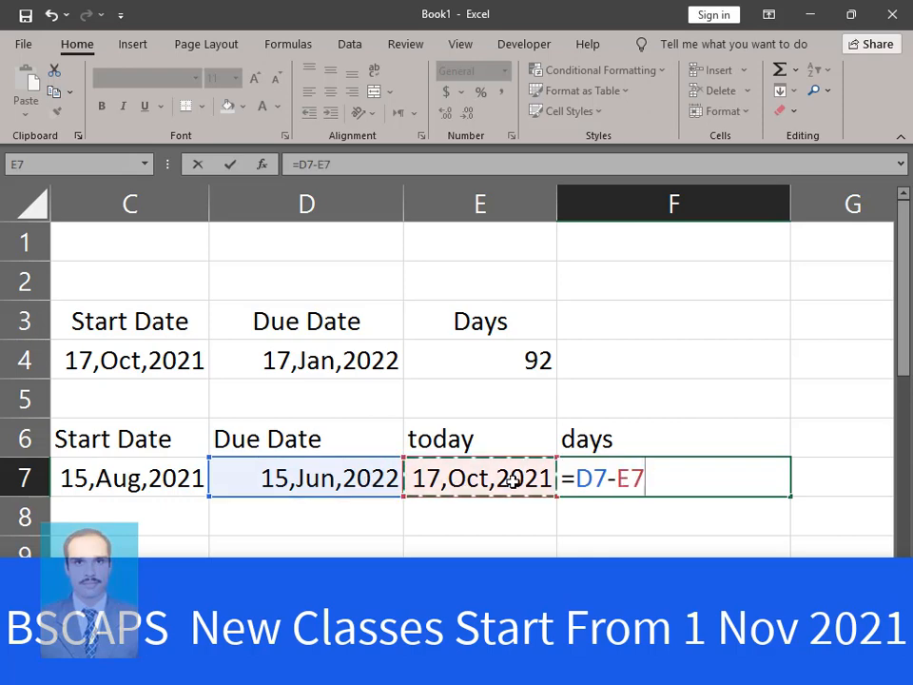
key(Return)
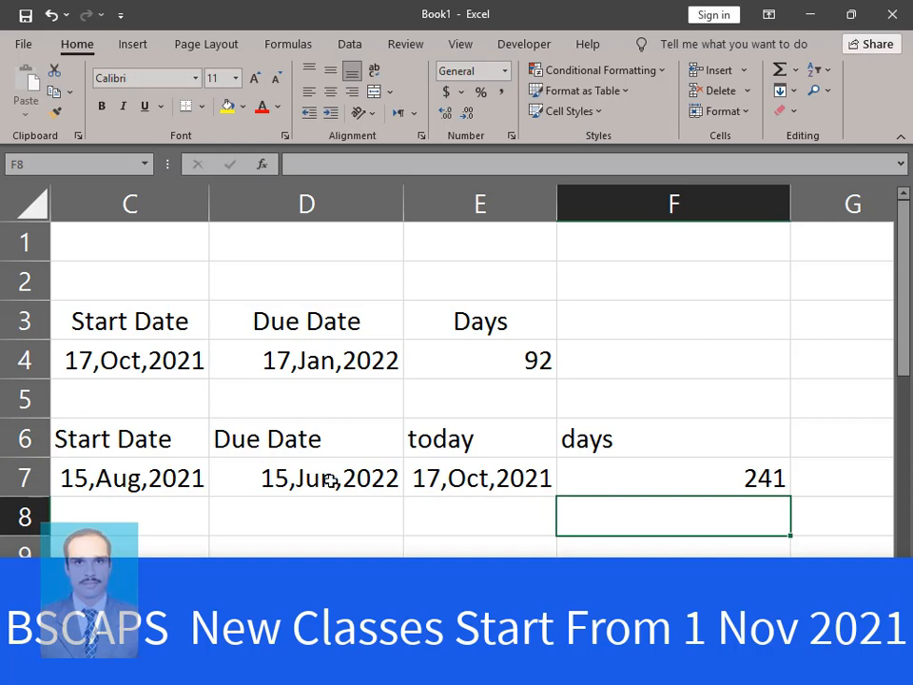
Change the month in the start date formula in C7 to 12, making it =DATE(2021,12,15).
double_click(152, 477)
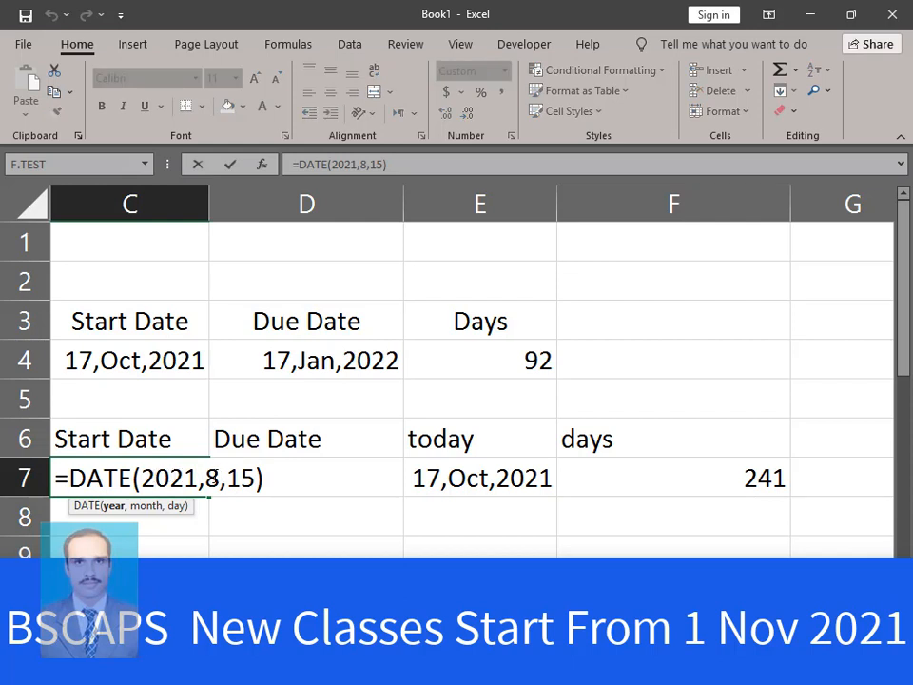
double_click(210, 477)
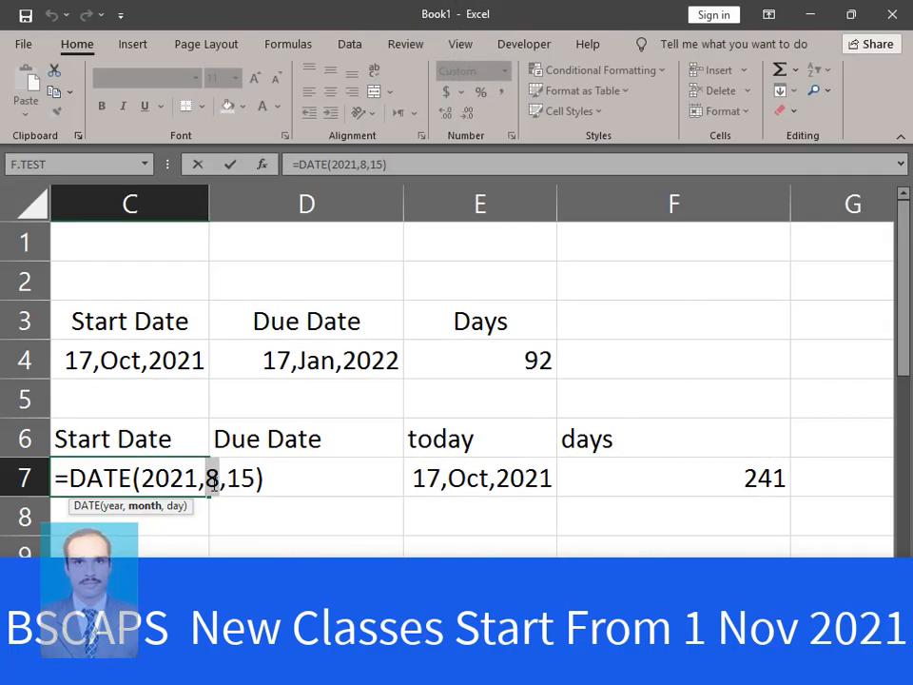
text(12)
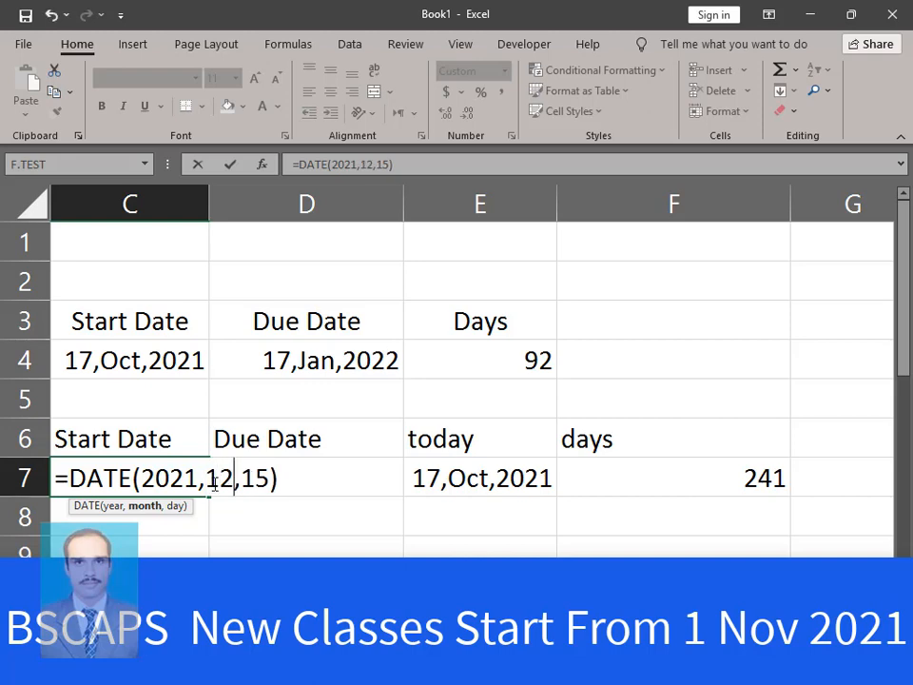
key(Return)
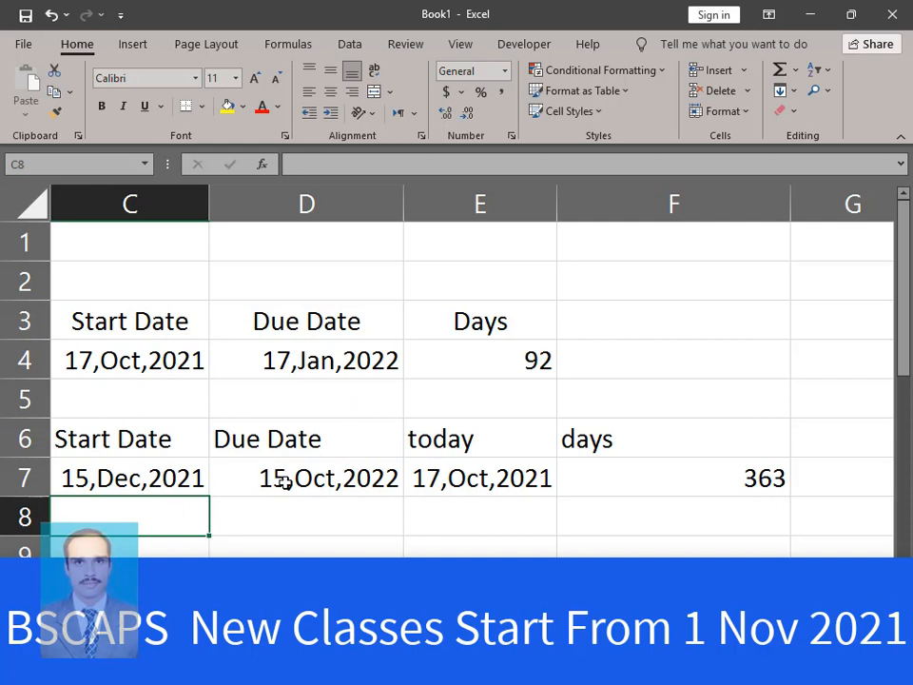
Change the month in the DATE formula of the start date in C7 to 01.
click(175, 472)
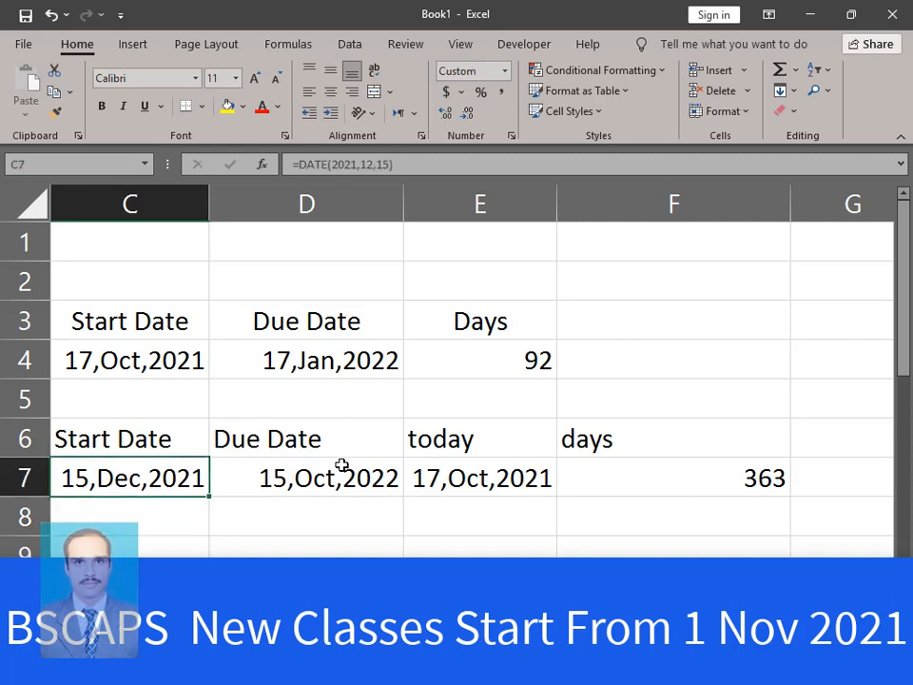
double_click(165, 479)
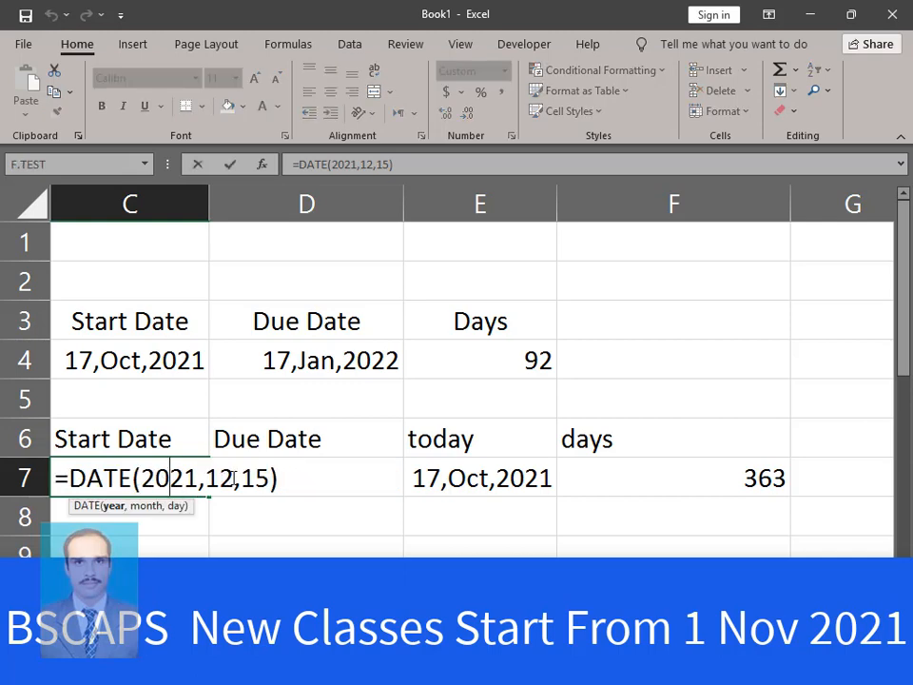
drag(229, 477, 215, 475)
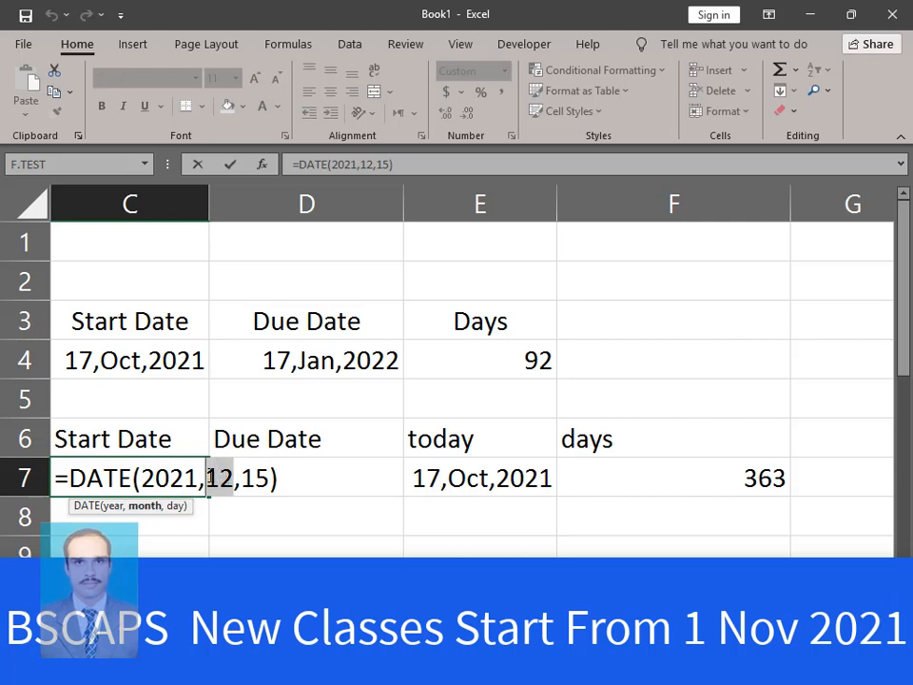
text(01)
key(Return)
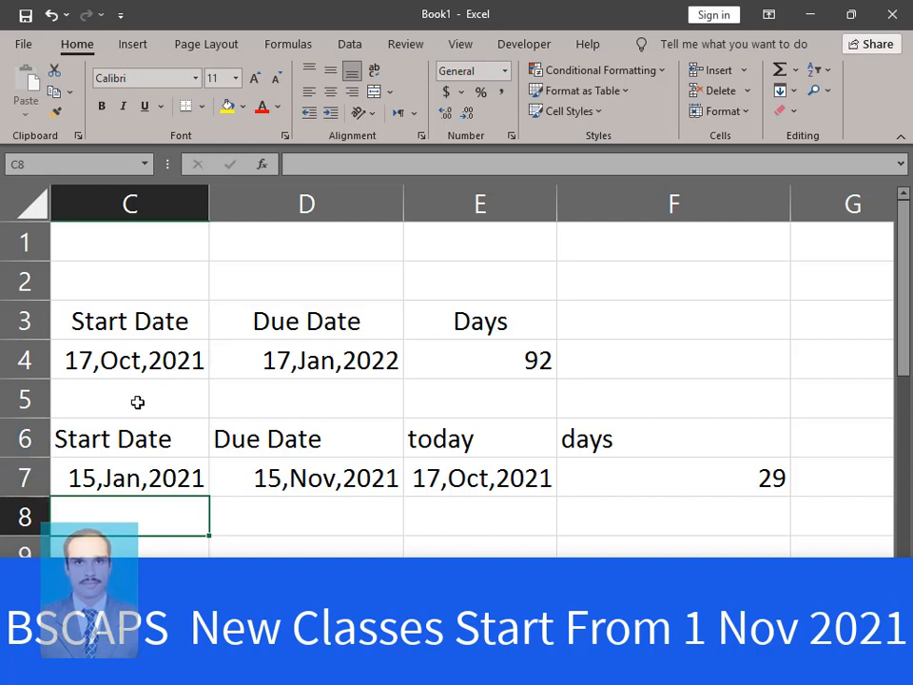
Center the second table's cells C6:F7 horizontally and align them to the middle vertically.
drag(62, 433, 739, 489)
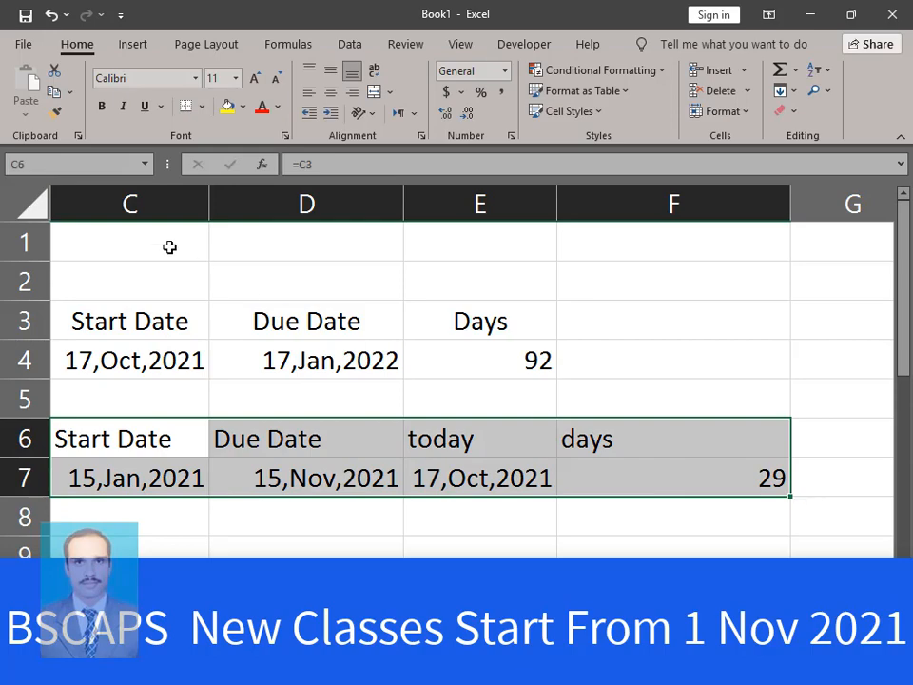
click(330, 91)
click(331, 69)
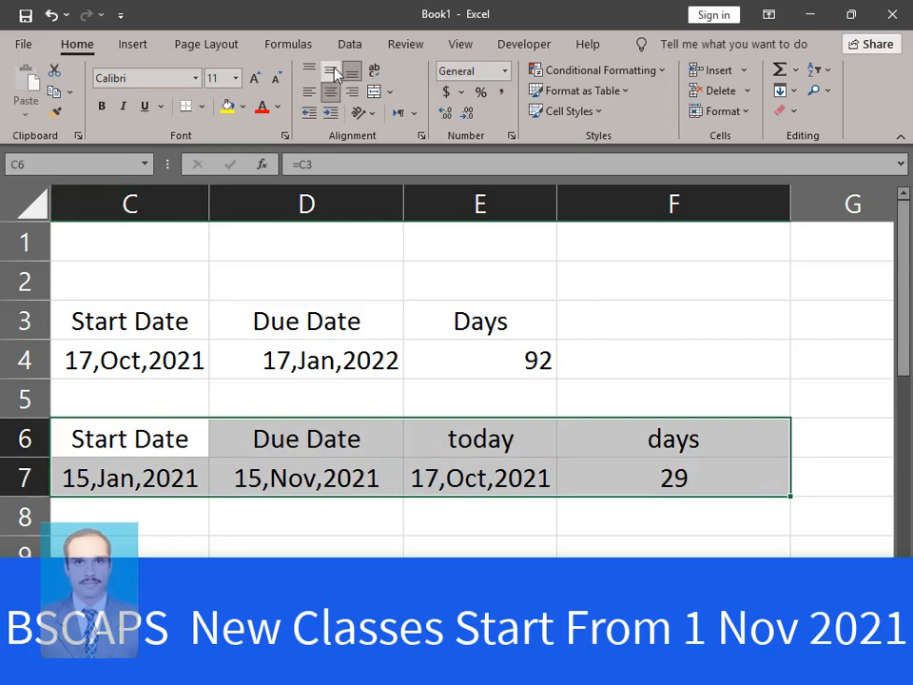
click(242, 107)
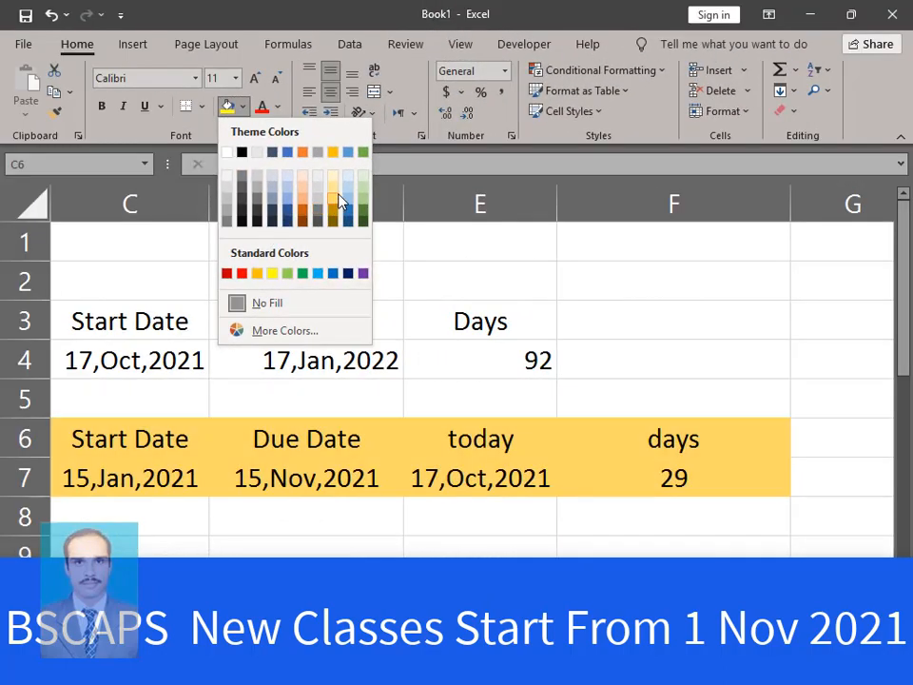
click(648, 344)
click(242, 437)
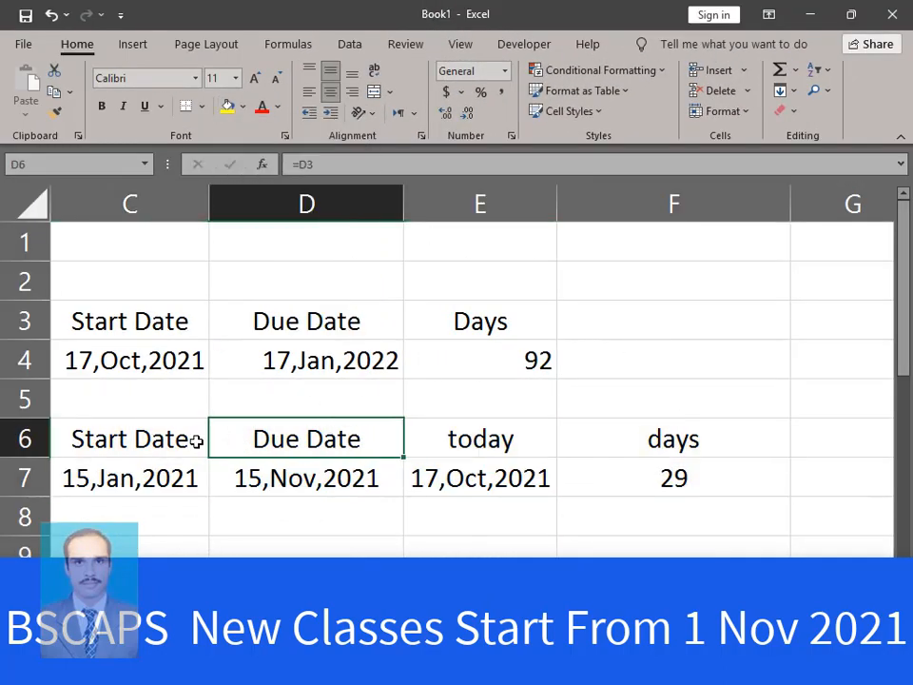
Fill the header cells of both tables, C6:F6 and C3:E3, with yellow.
drag(195, 440, 785, 428)
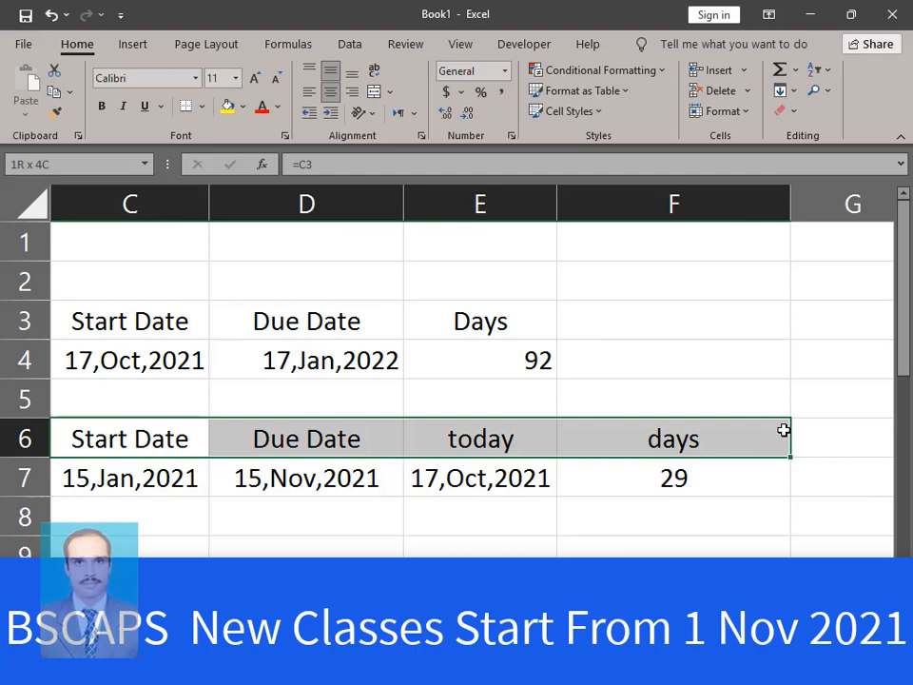
click(230, 108)
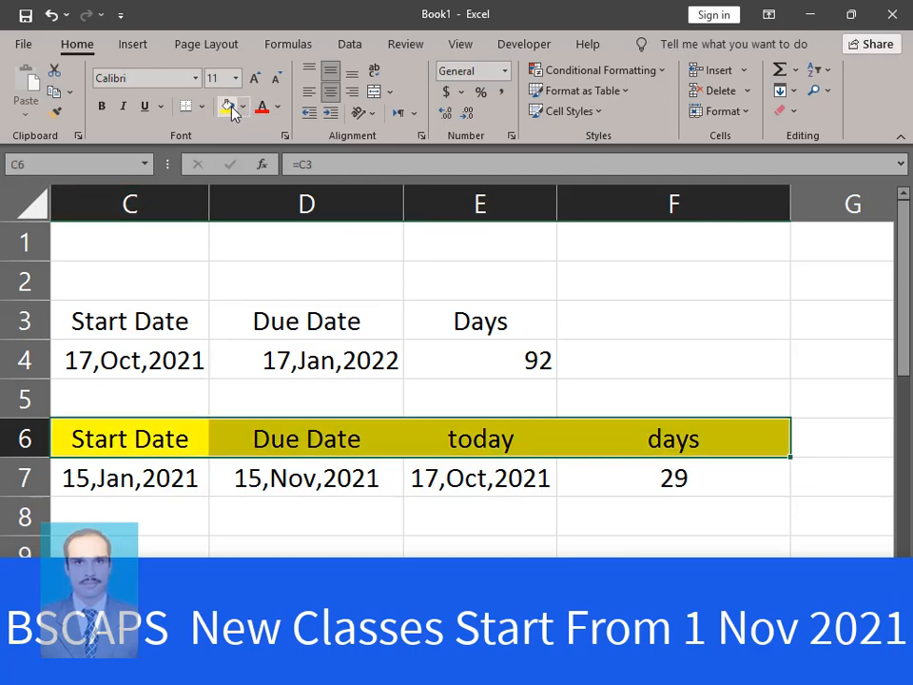
click(609, 371)
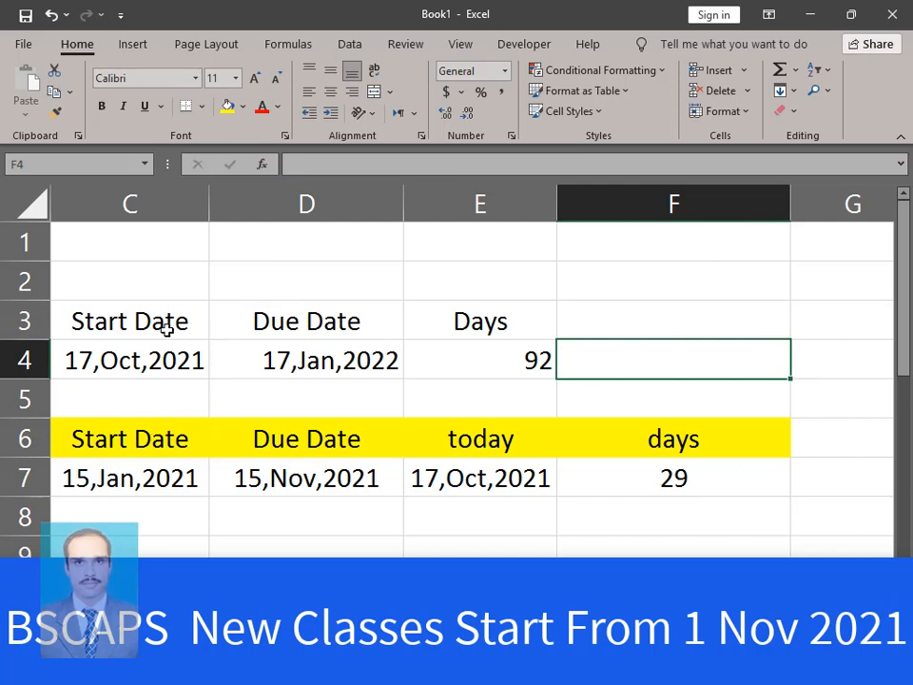
drag(69, 312, 517, 315)
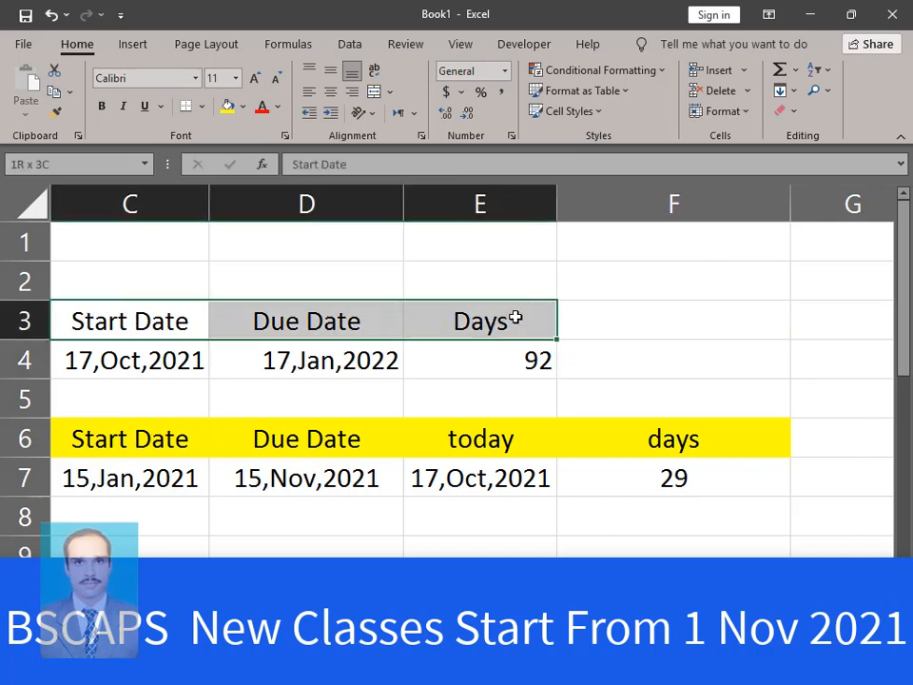
click(228, 108)
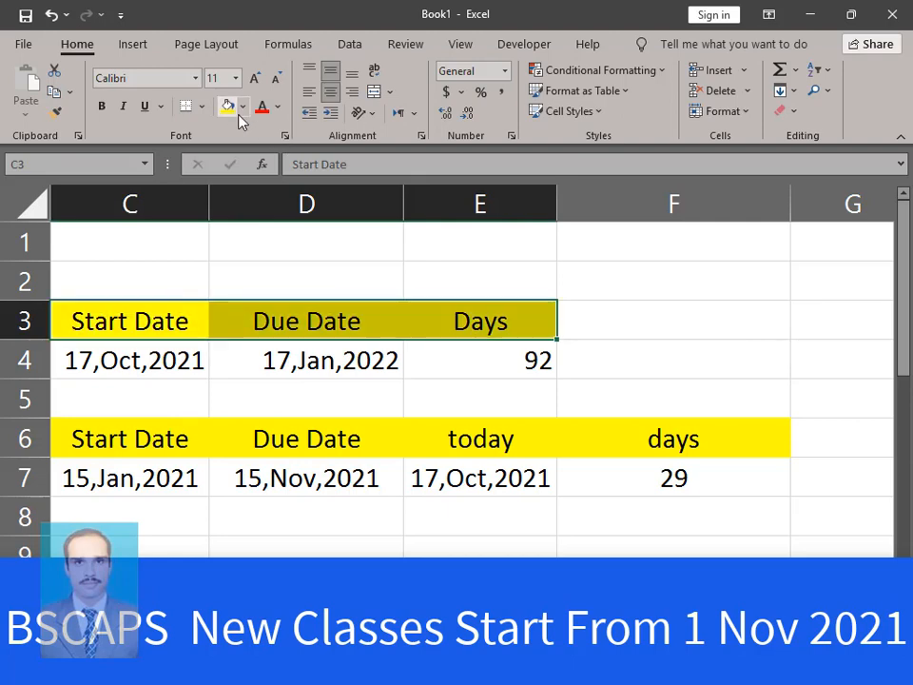
click(738, 322)
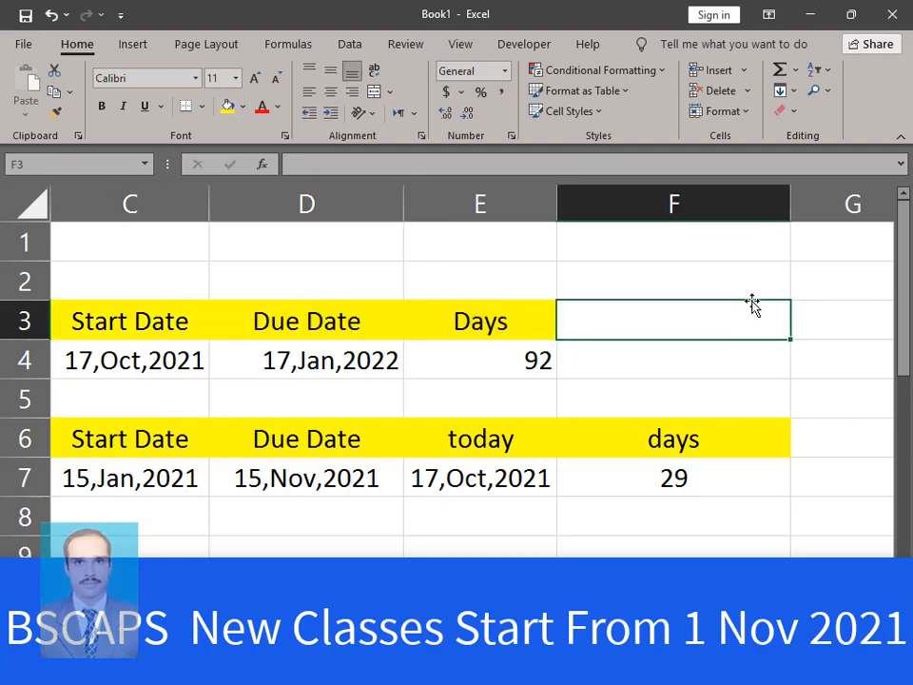